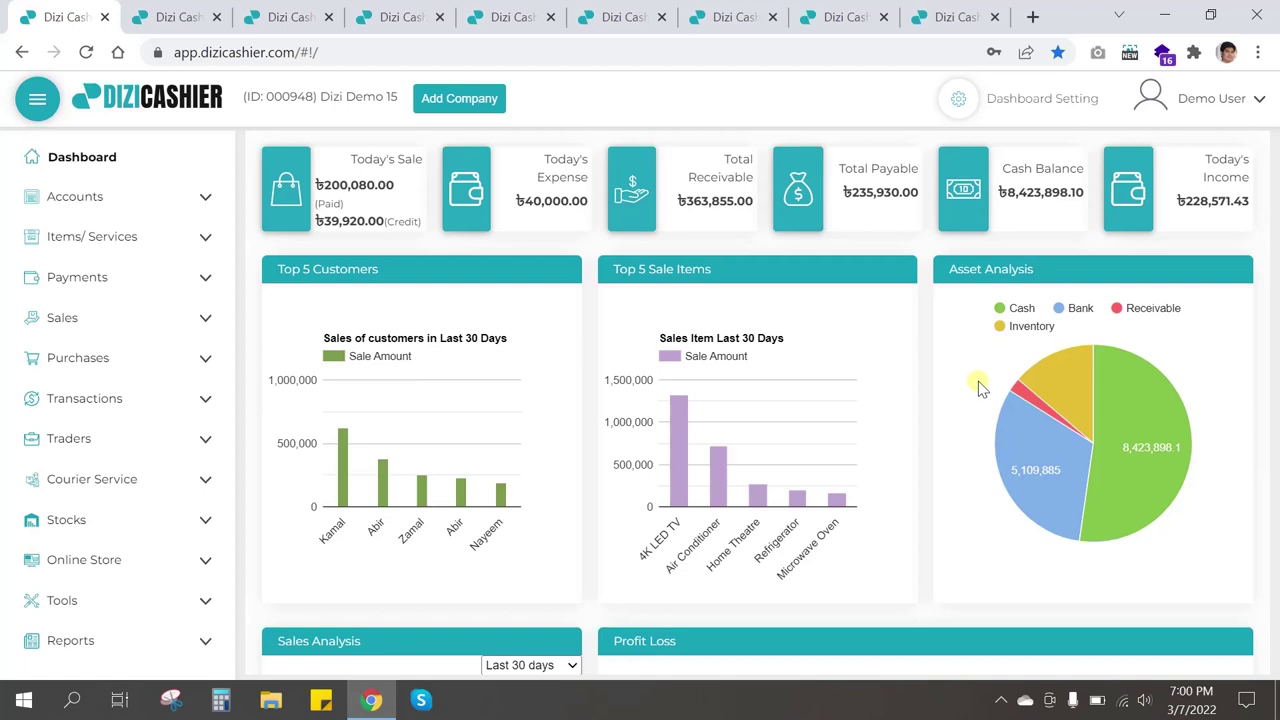
Review the dashboard's Asset Analysis, Sales Analysis and Profit Loss charts.
mouse_move(1133, 423)
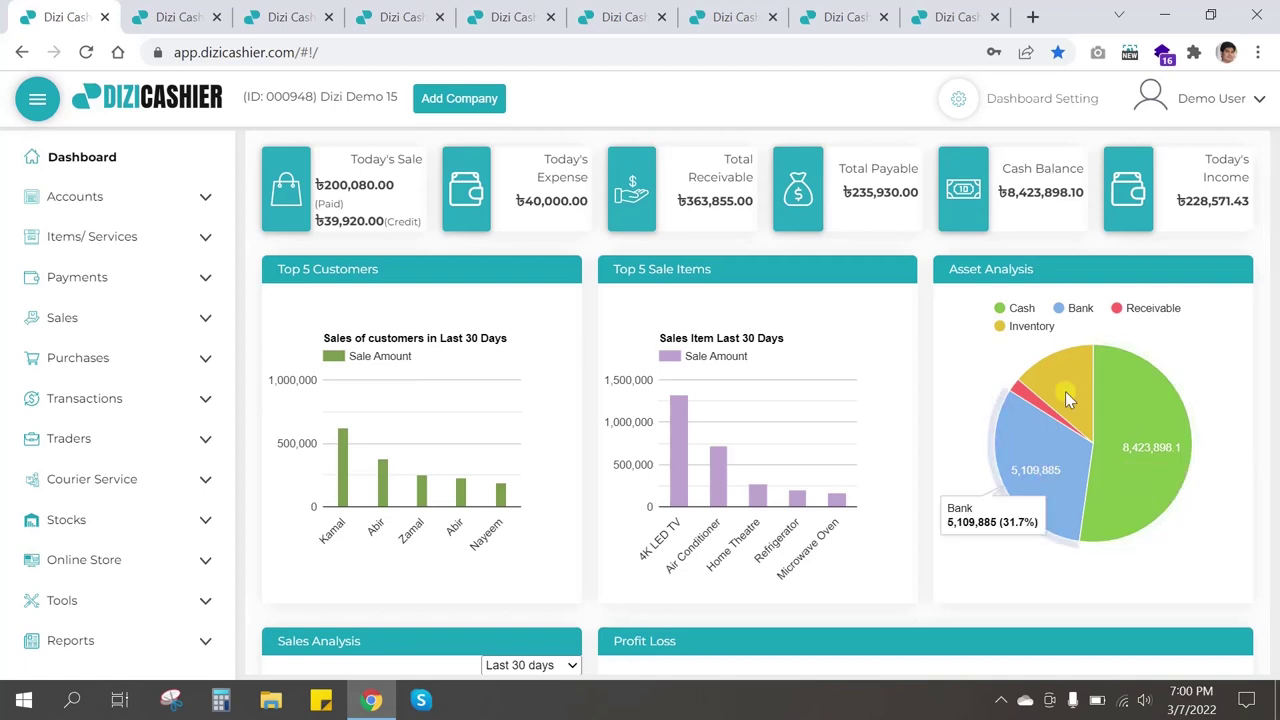
mouse_move(1065, 392)
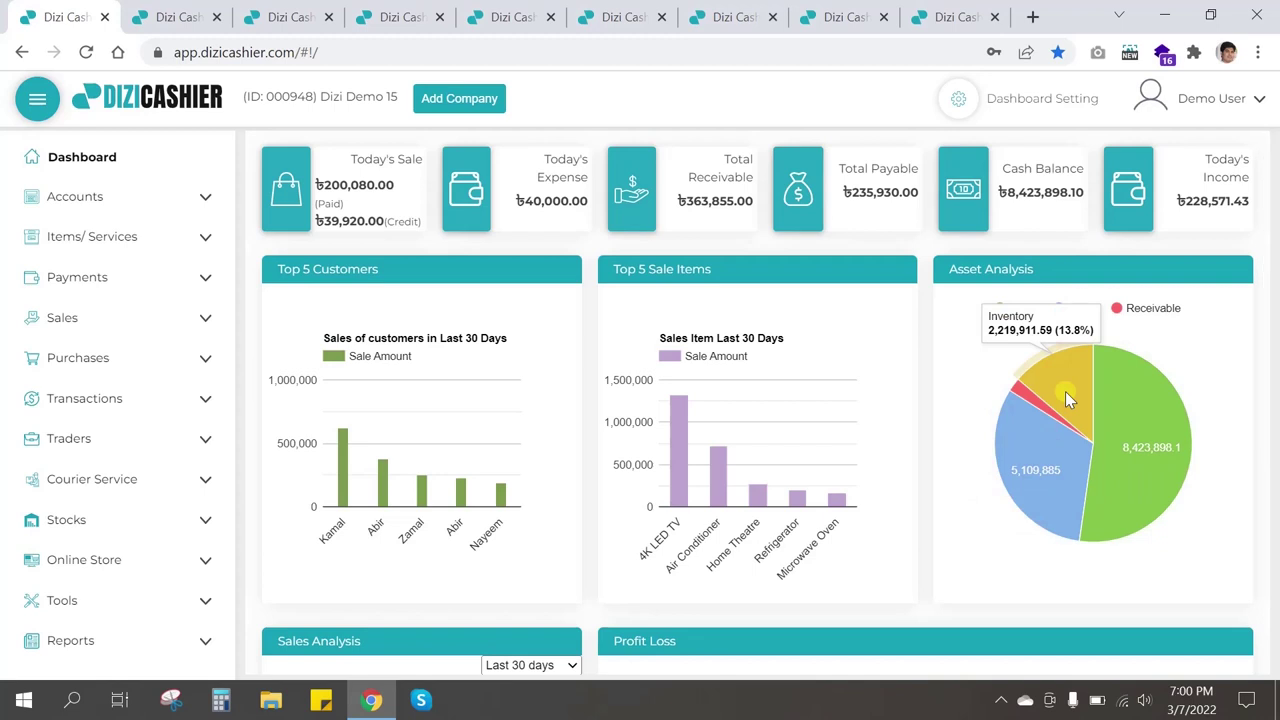
scroll(879, 437, "down", 3)
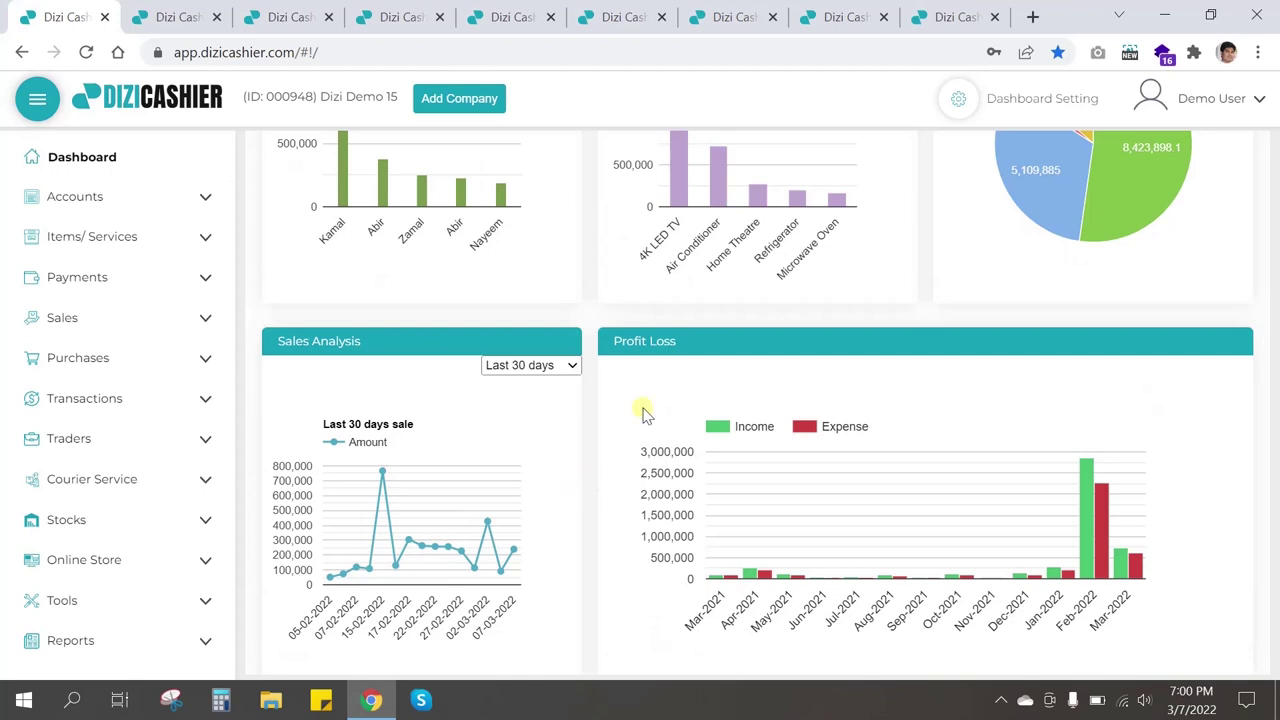
scroll(795, 455, "down", 1)
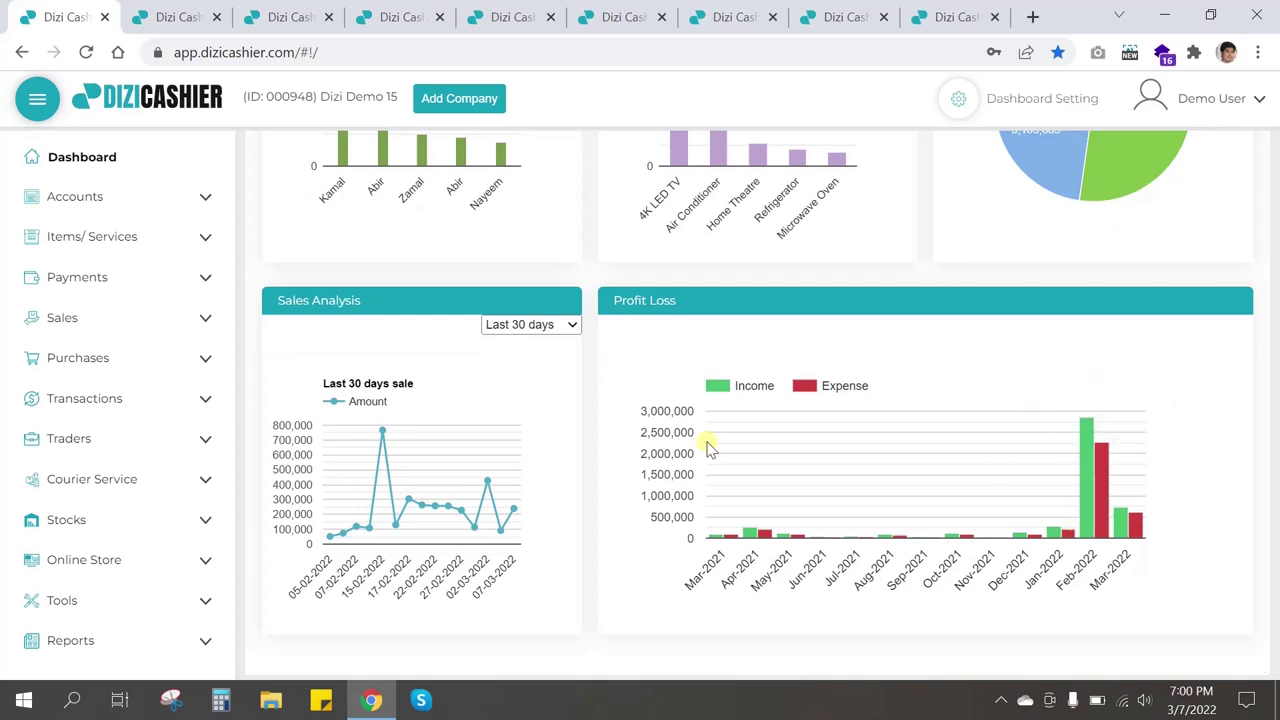
scroll(707, 449, "up", 4)
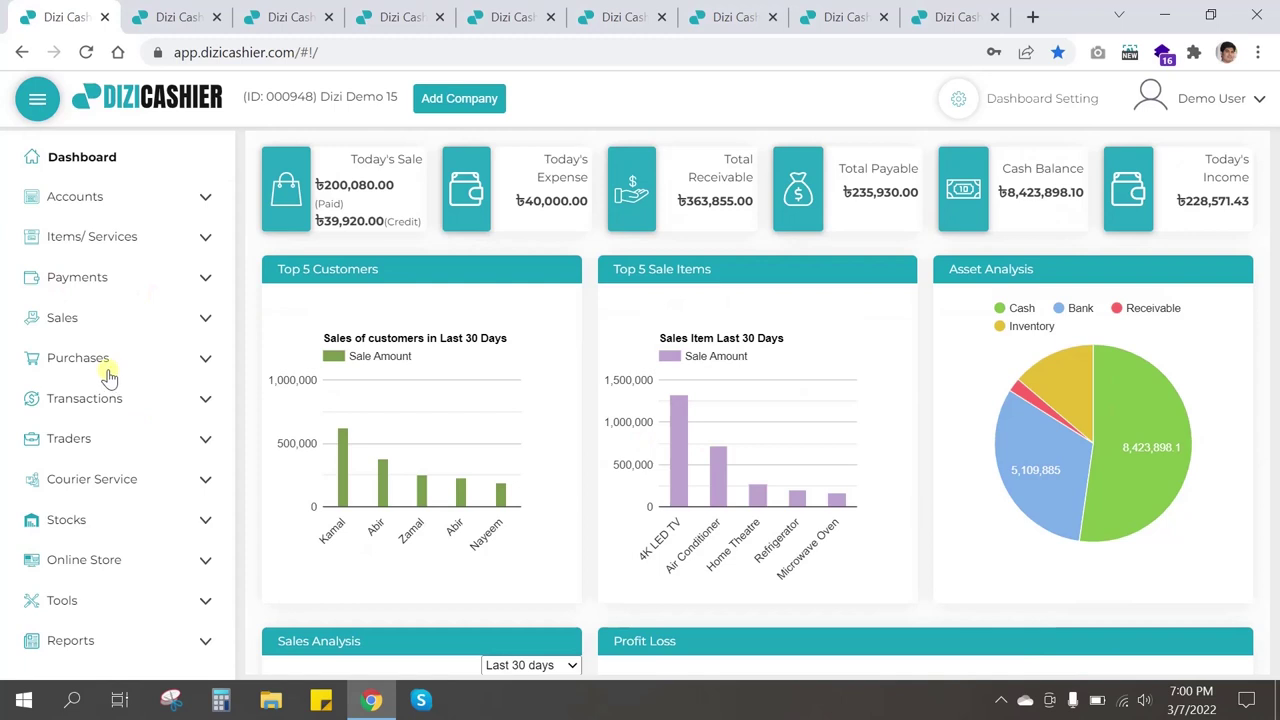
Start a new sale and select the existing customer by searching for part of the customer's name.
left_click(96, 318)
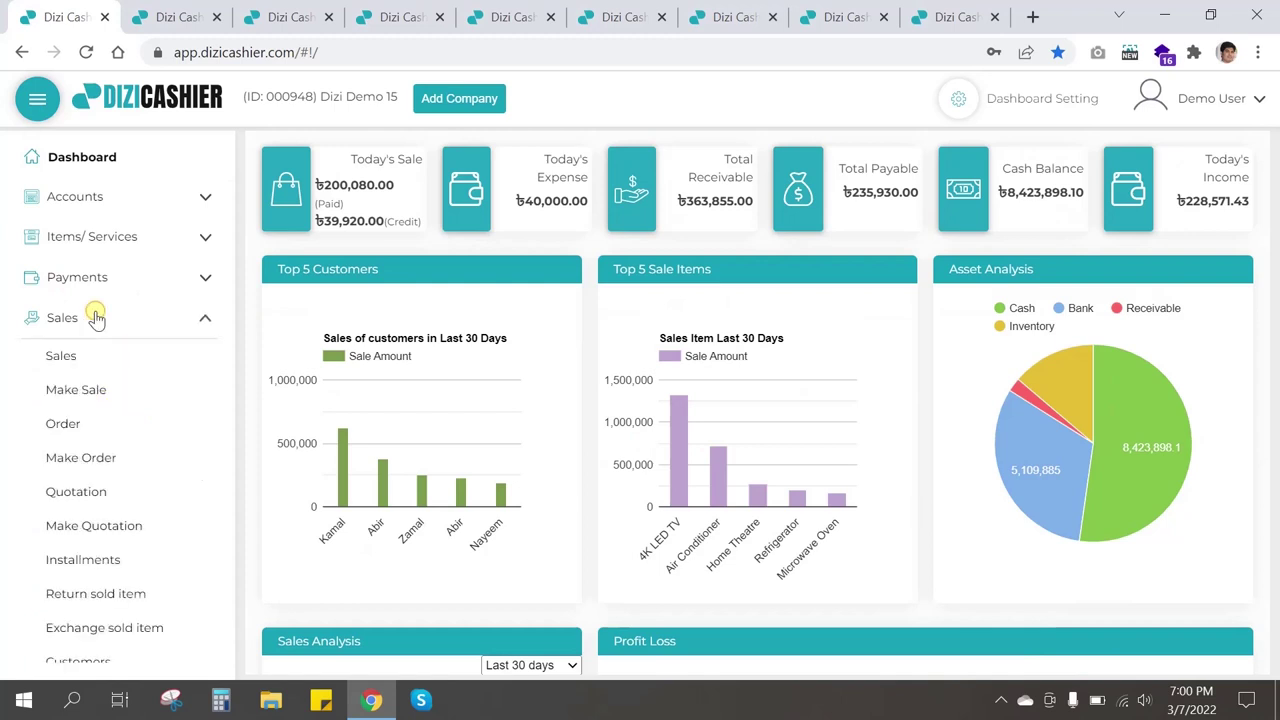
left_click(96, 397)
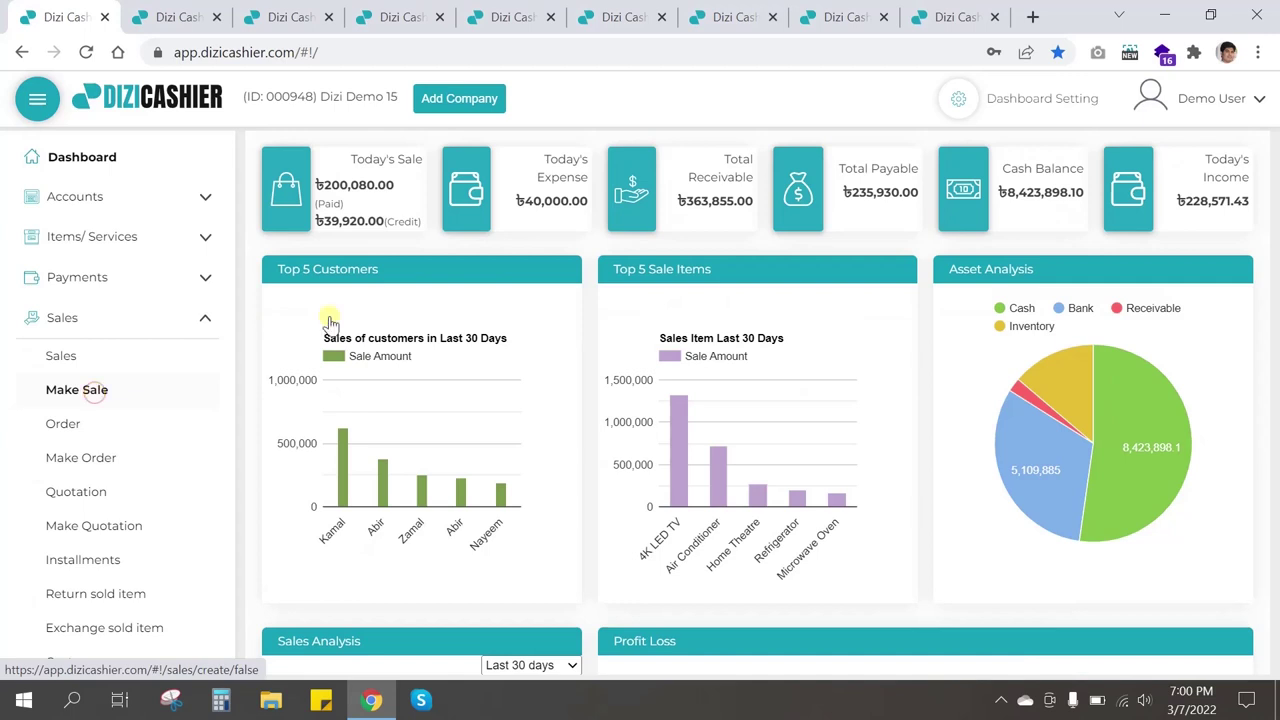
left_click(493, 287)
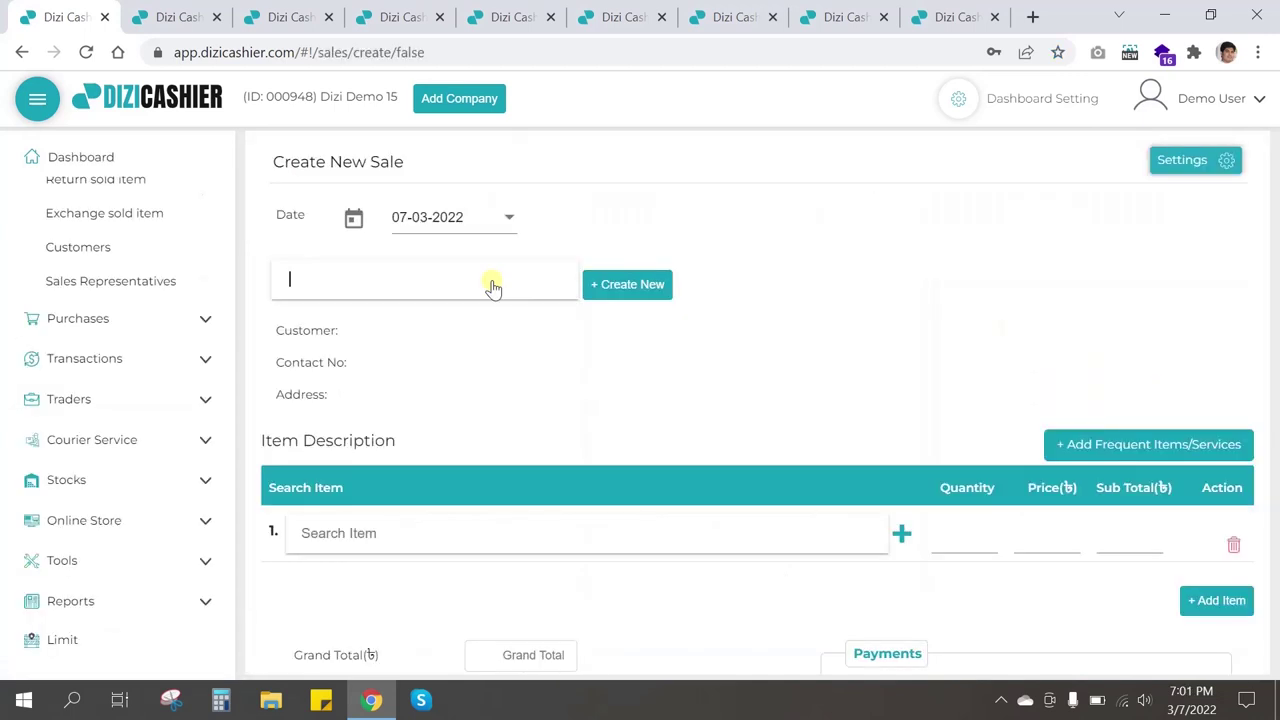
type("nay")
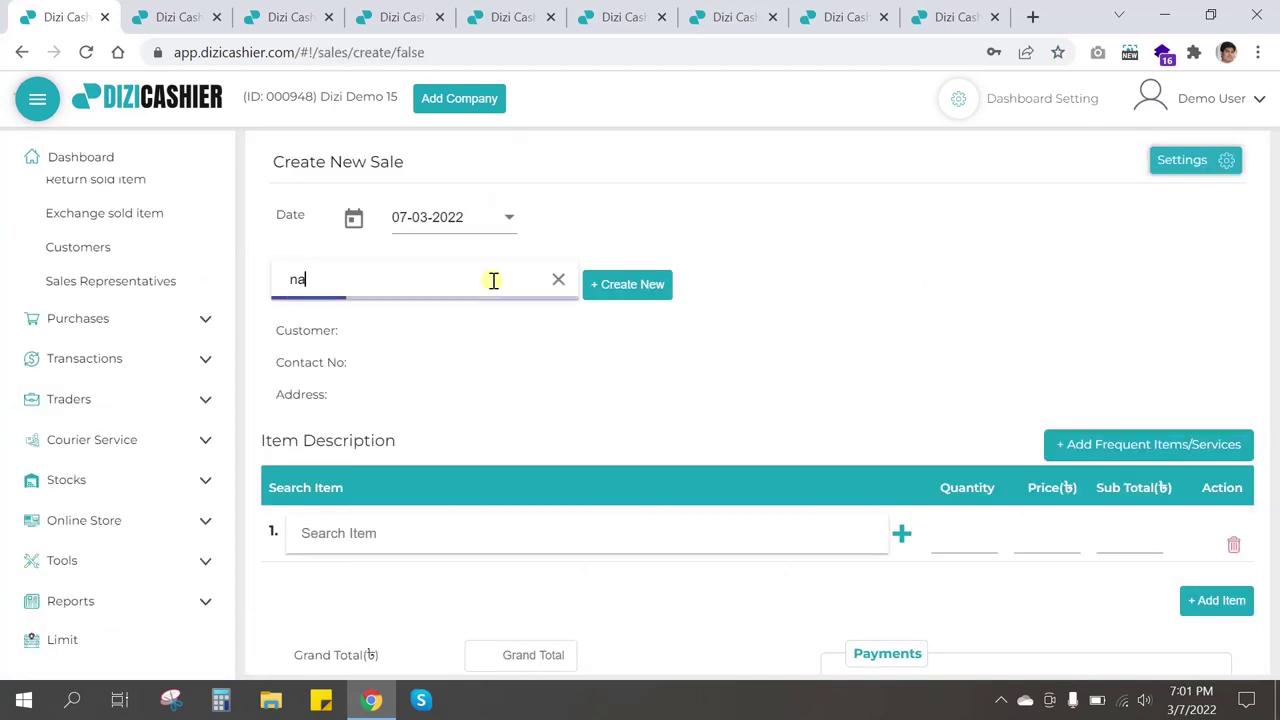
left_click(410, 366)
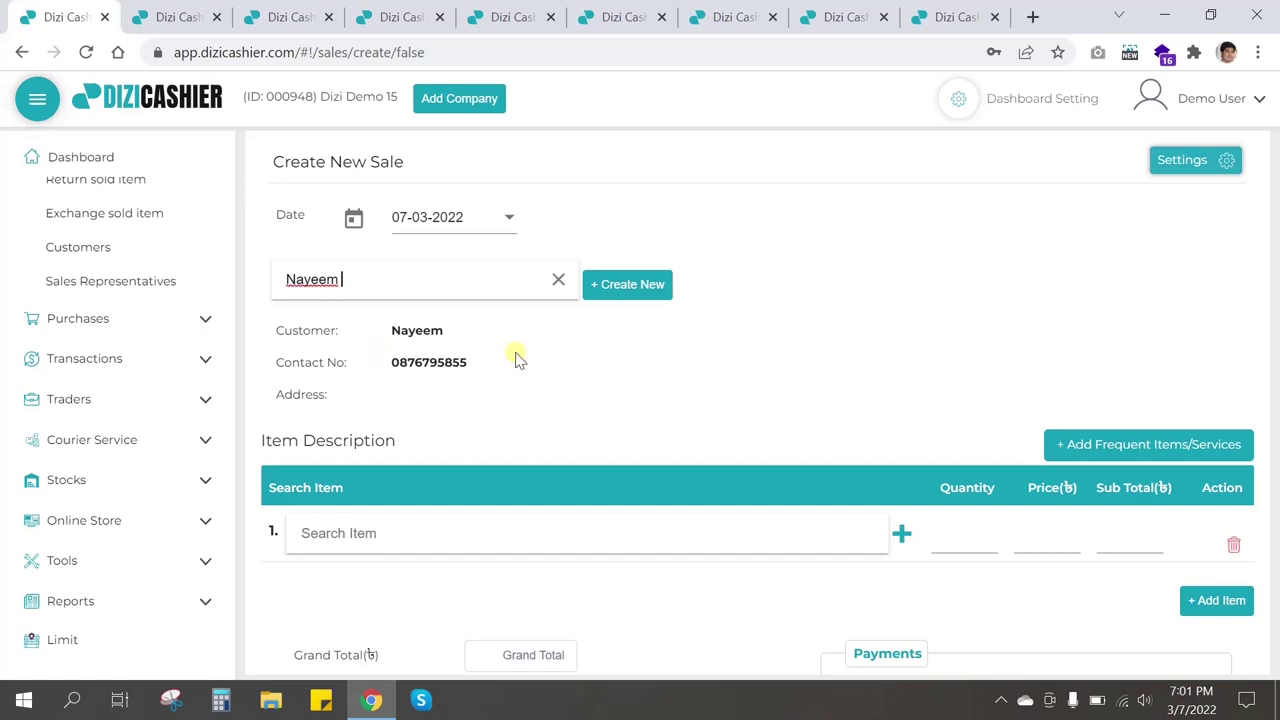
Add the Air Conditioner as the first item of the sale by searching for "air".
scroll(640, 420, "down", 1)
left_click(583, 440)
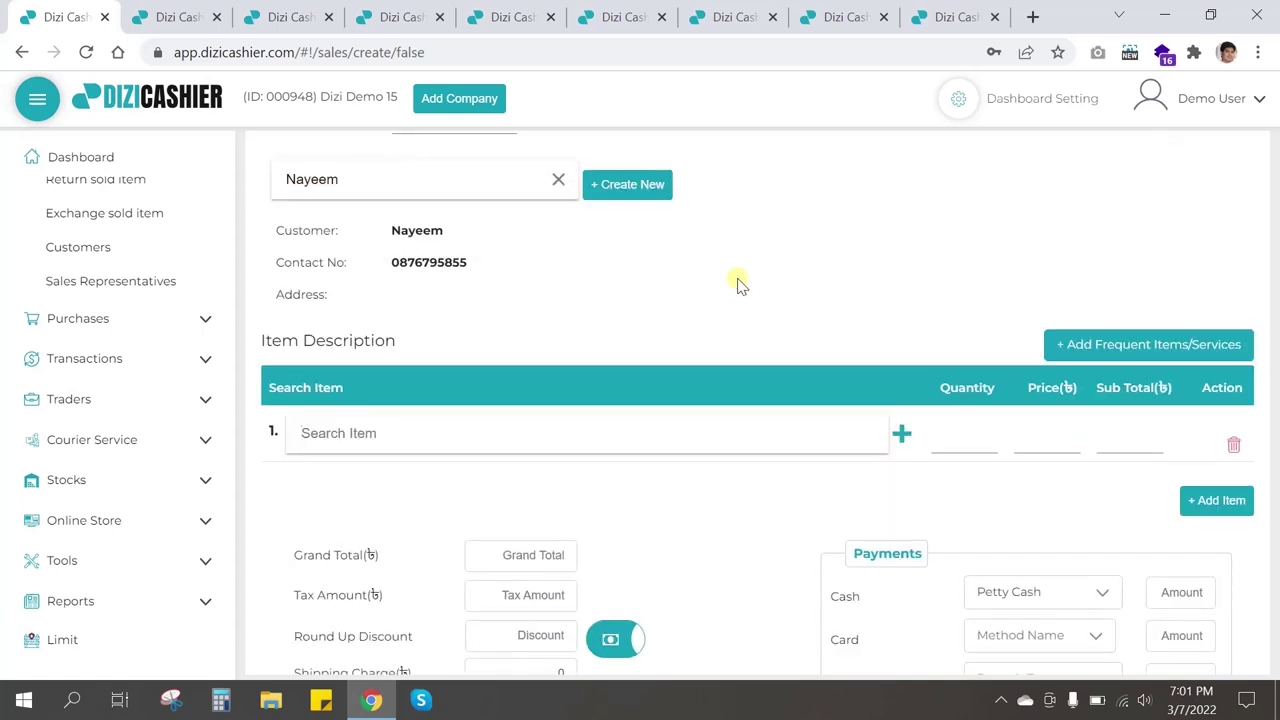
type("air")
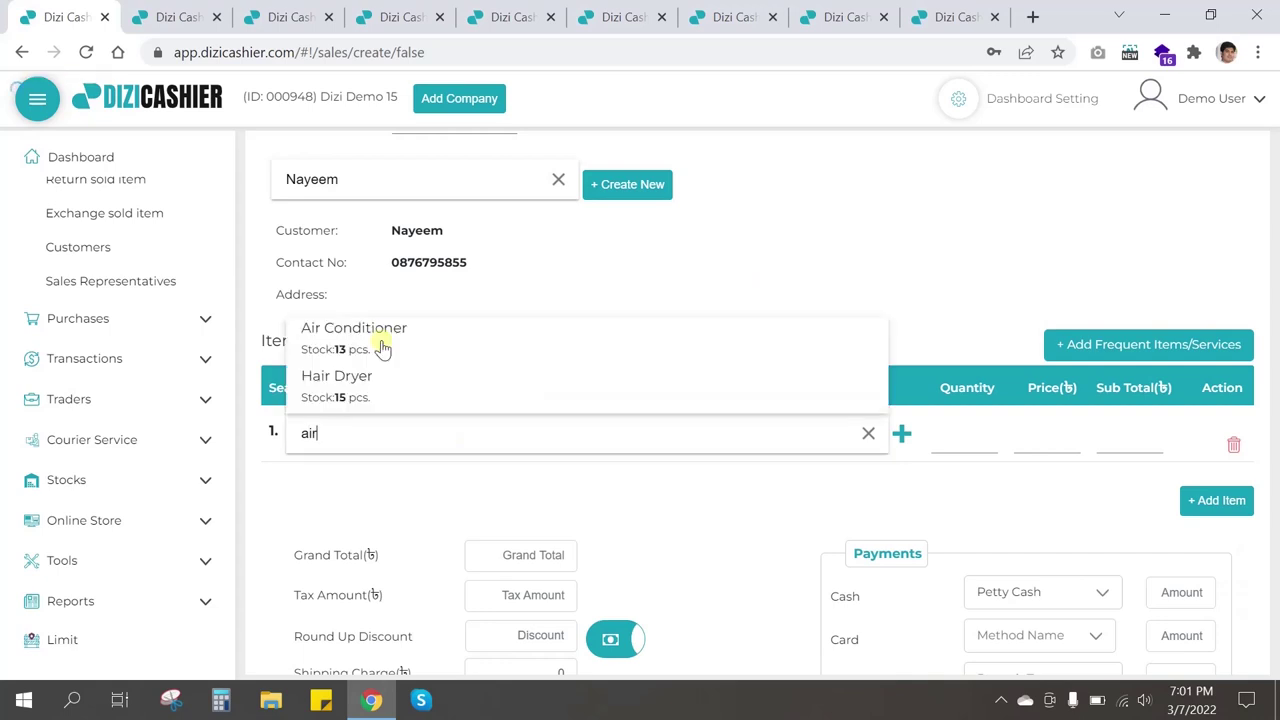
left_click(381, 347)
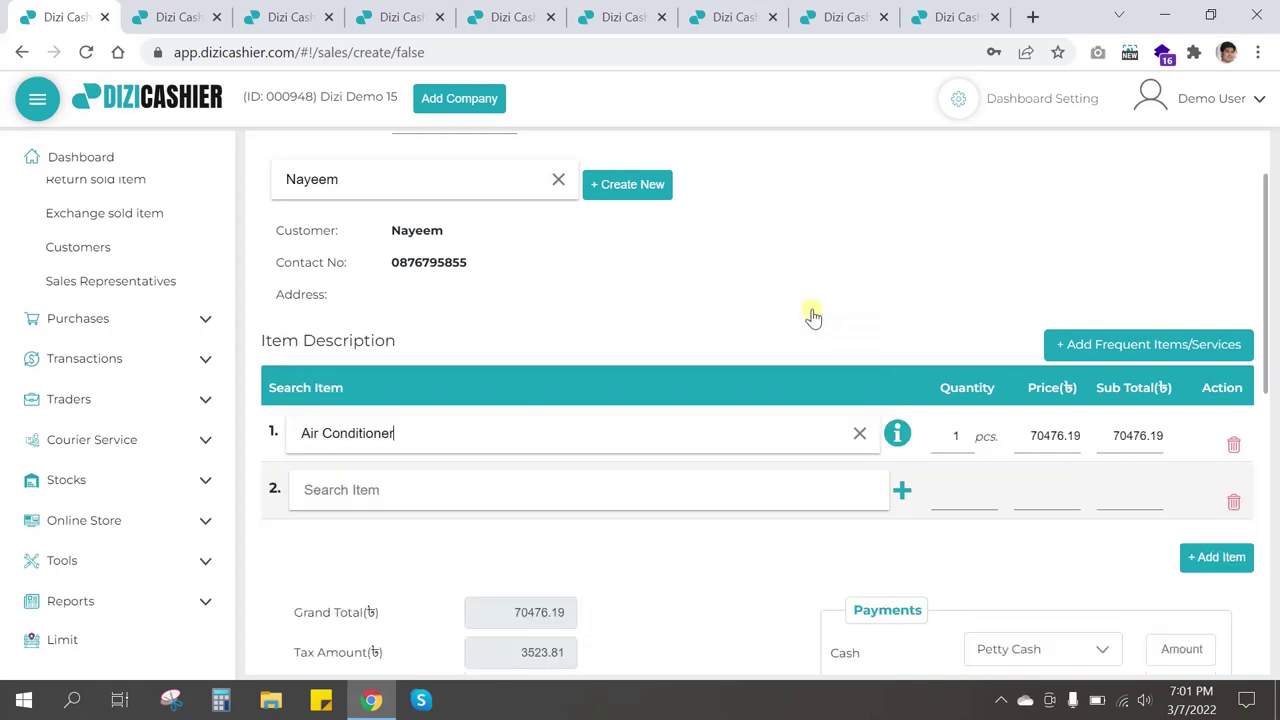
Examine the Air Conditioner's average cost, wholesale price and the customer's last sale unit price, and close the item information.
left_click(897, 438)
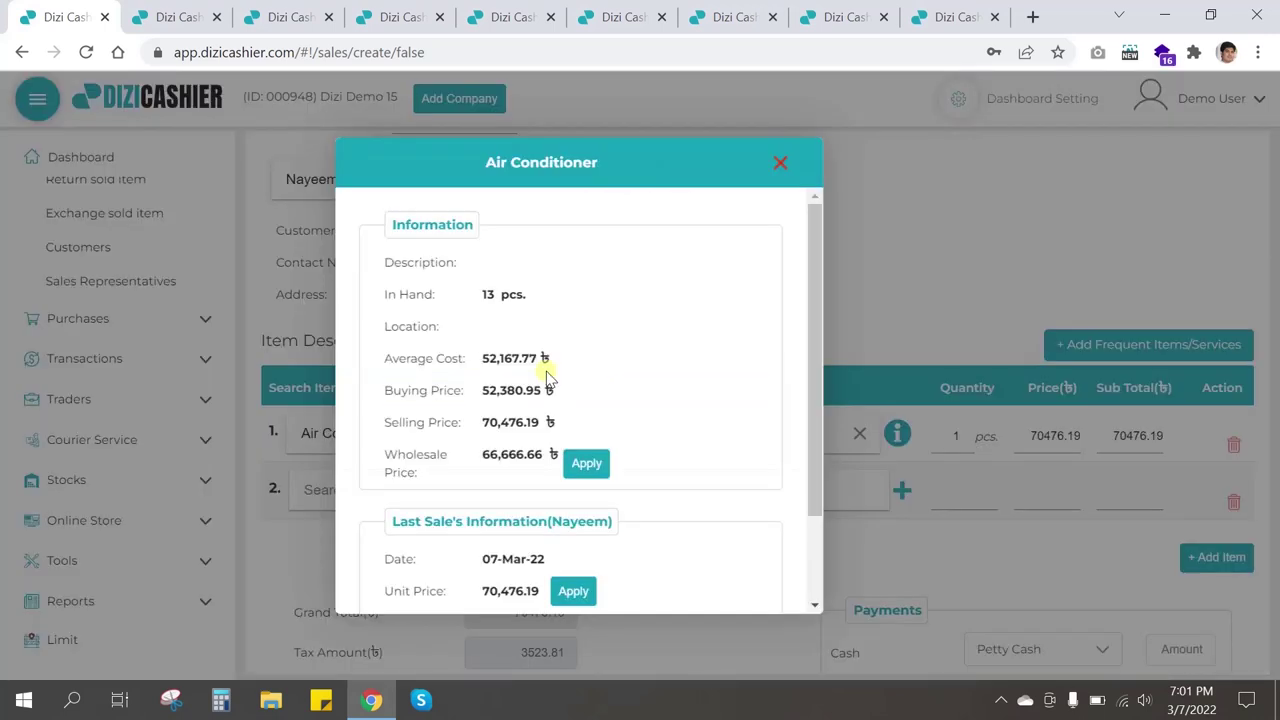
left_click_drag(483, 356, 552, 370)
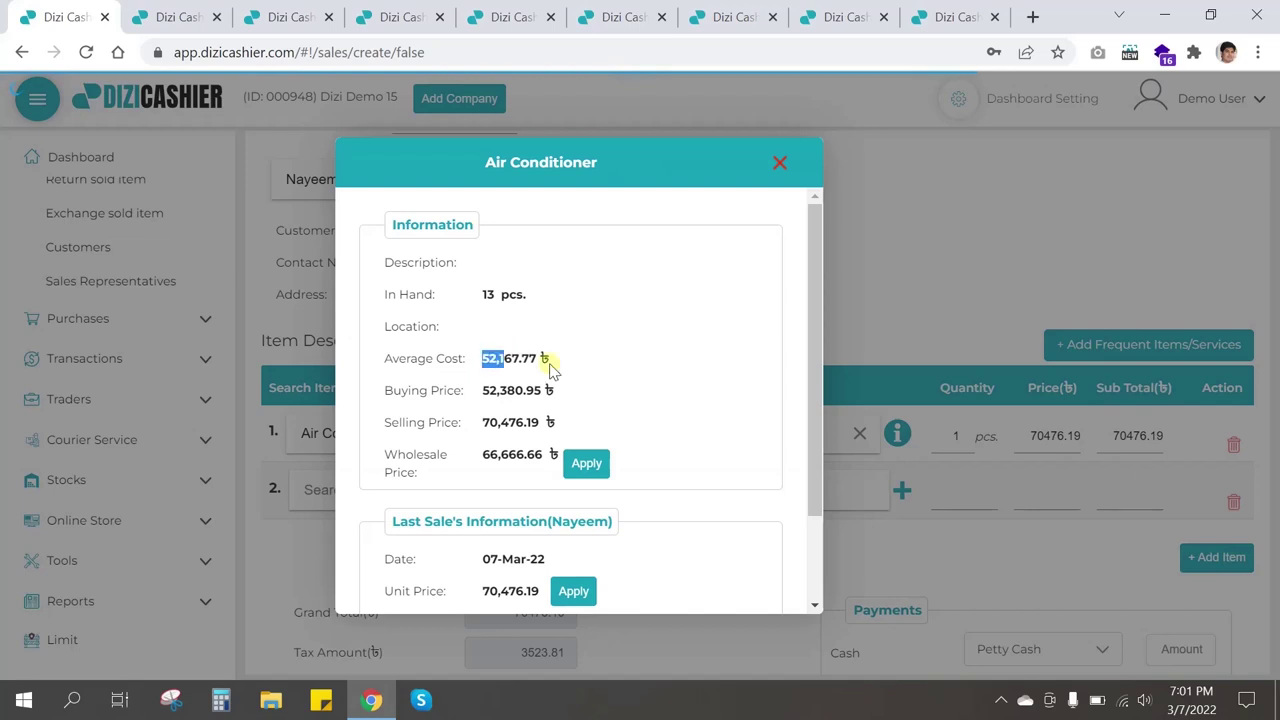
scroll(520, 380, "down", 1)
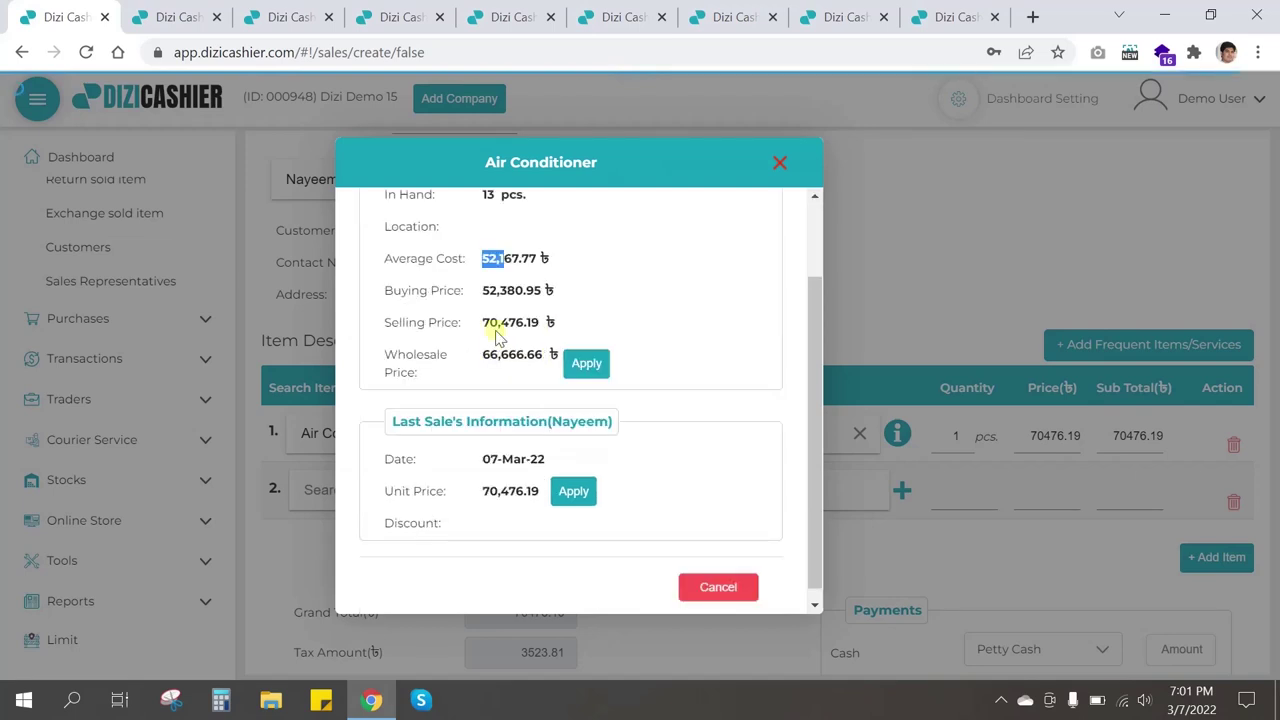
left_click_drag(489, 355, 528, 364)
left_click(512, 492)
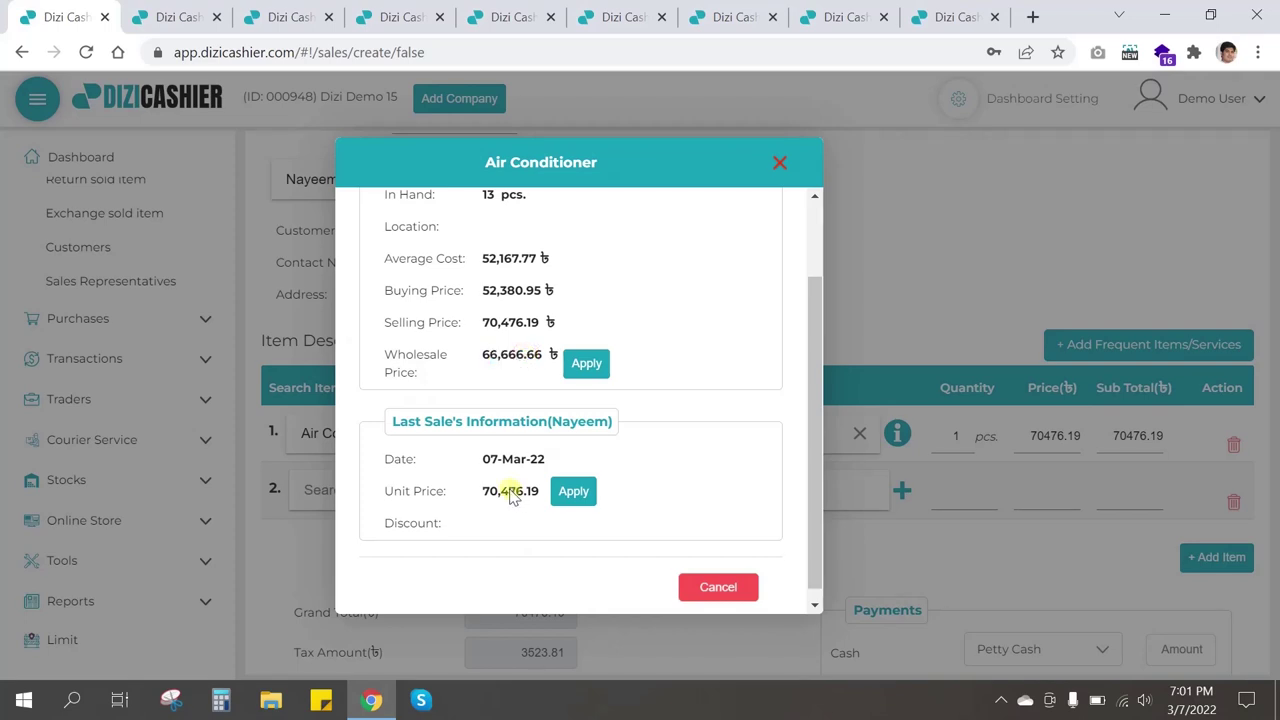
mouse_move(488, 500)
left_mouse_down()
mouse_move(528, 497)
mouse_move(508, 497)
left_mouse_up()
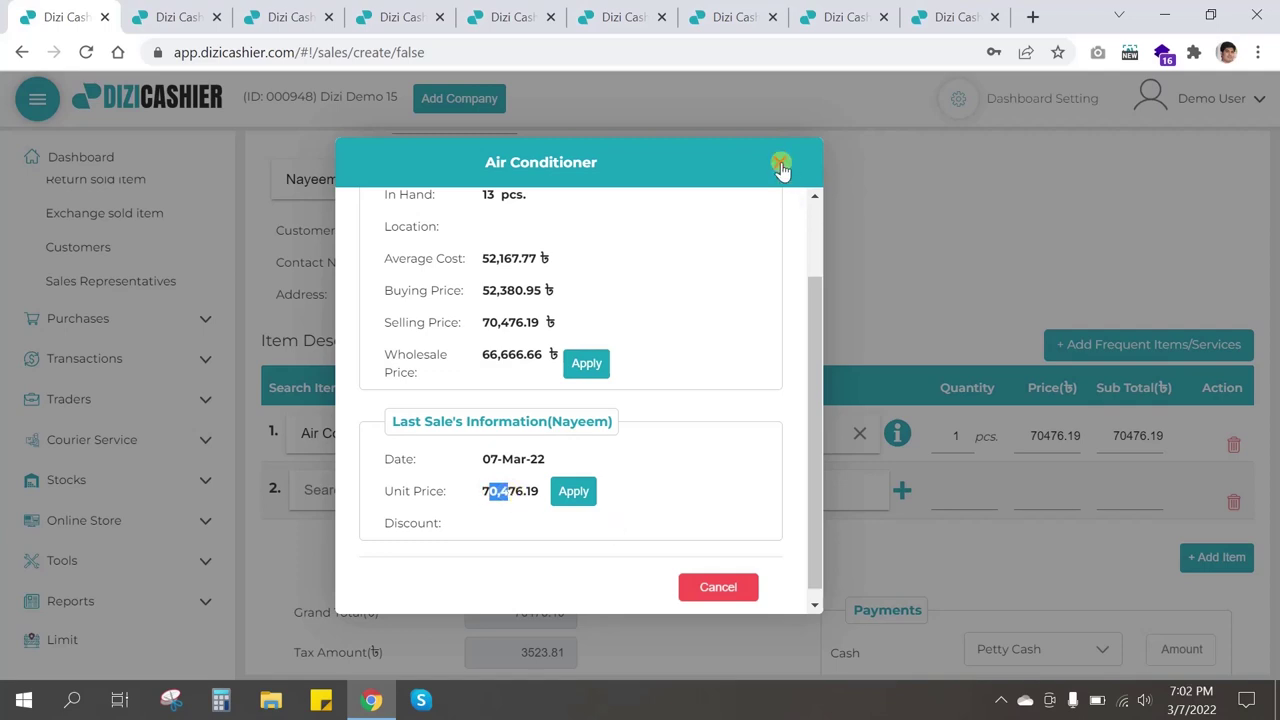
left_click(781, 164)
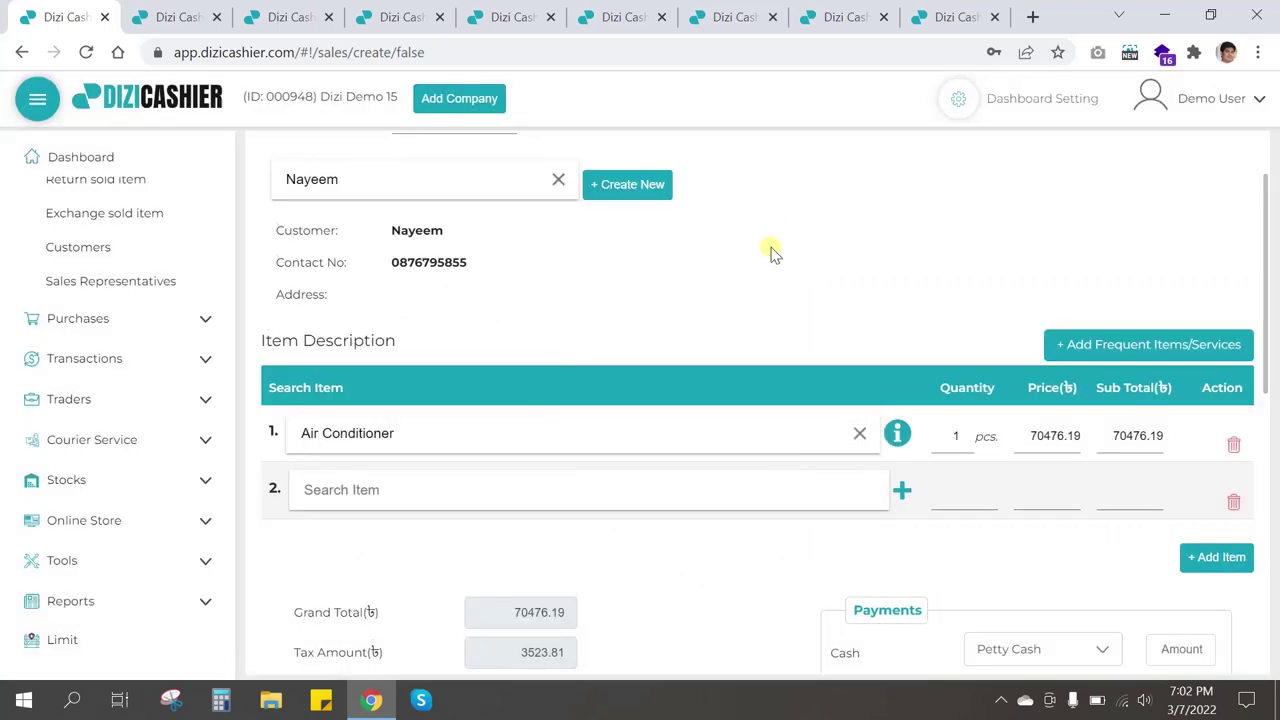
Set the card payment method of the sale to Master Card, leaving the round up discount empty.
scroll(772, 252, "down", 3)
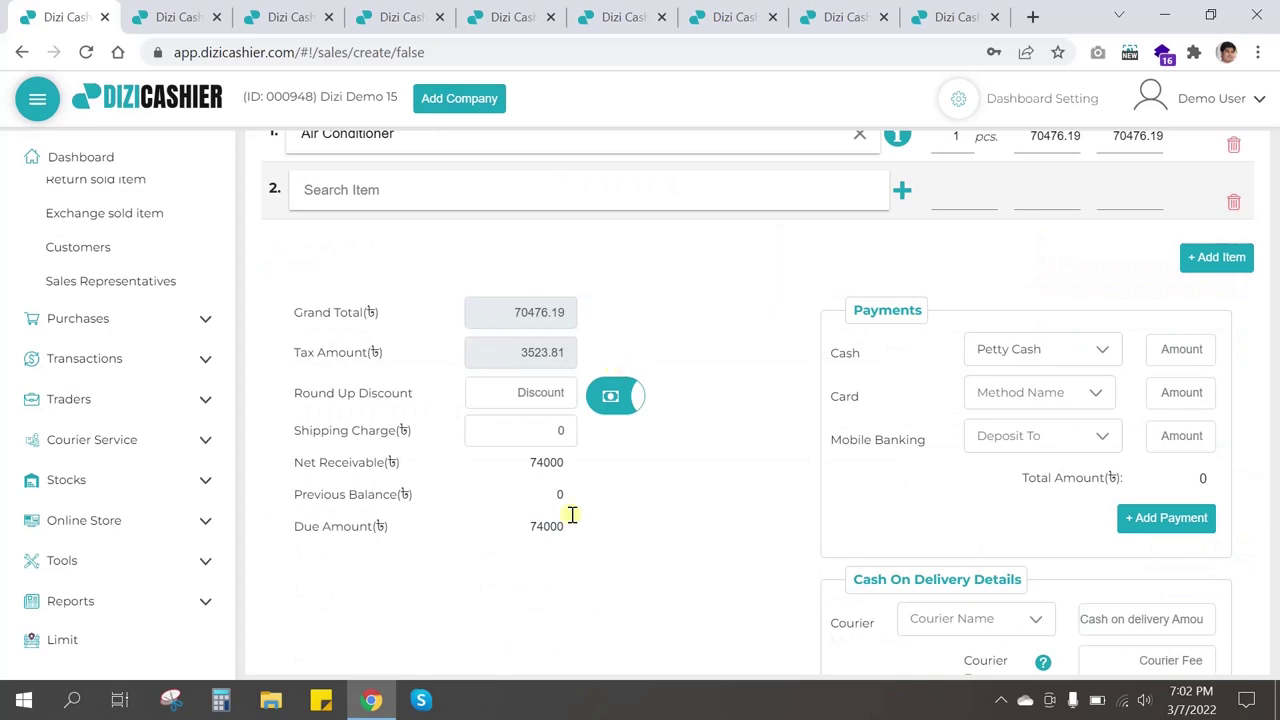
left_click(523, 392)
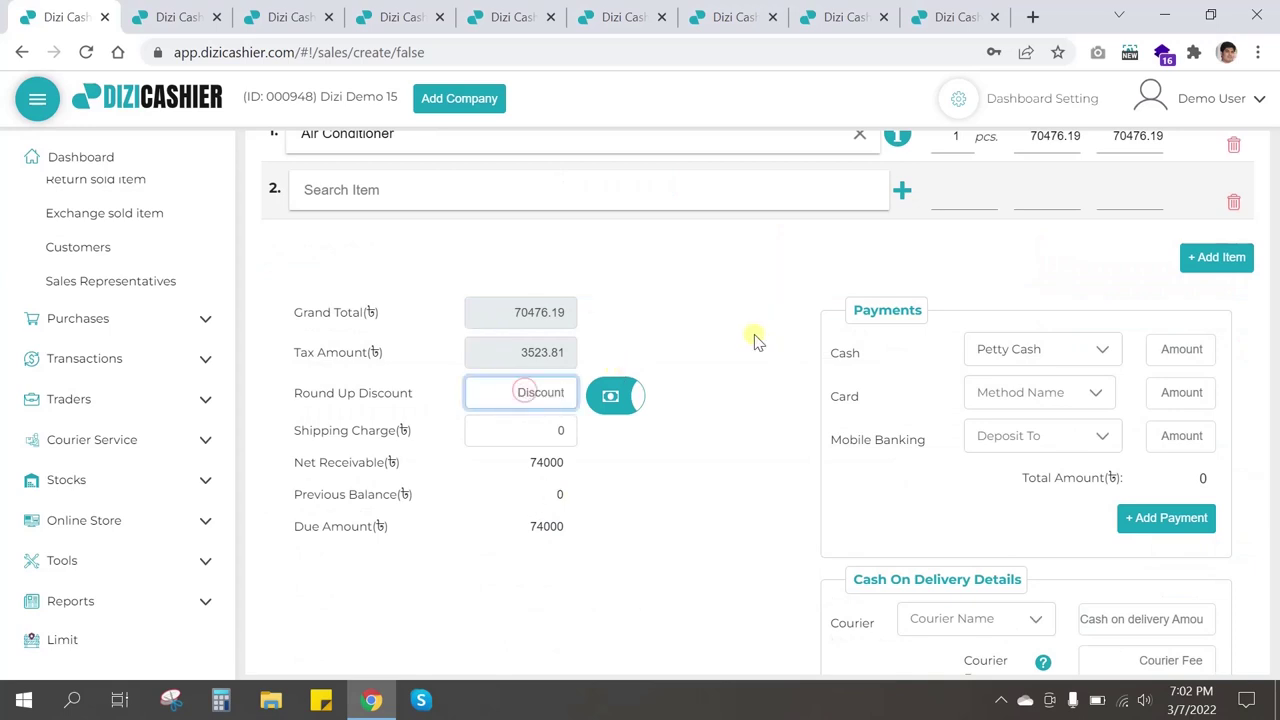
scroll(742, 362, "down", 1)
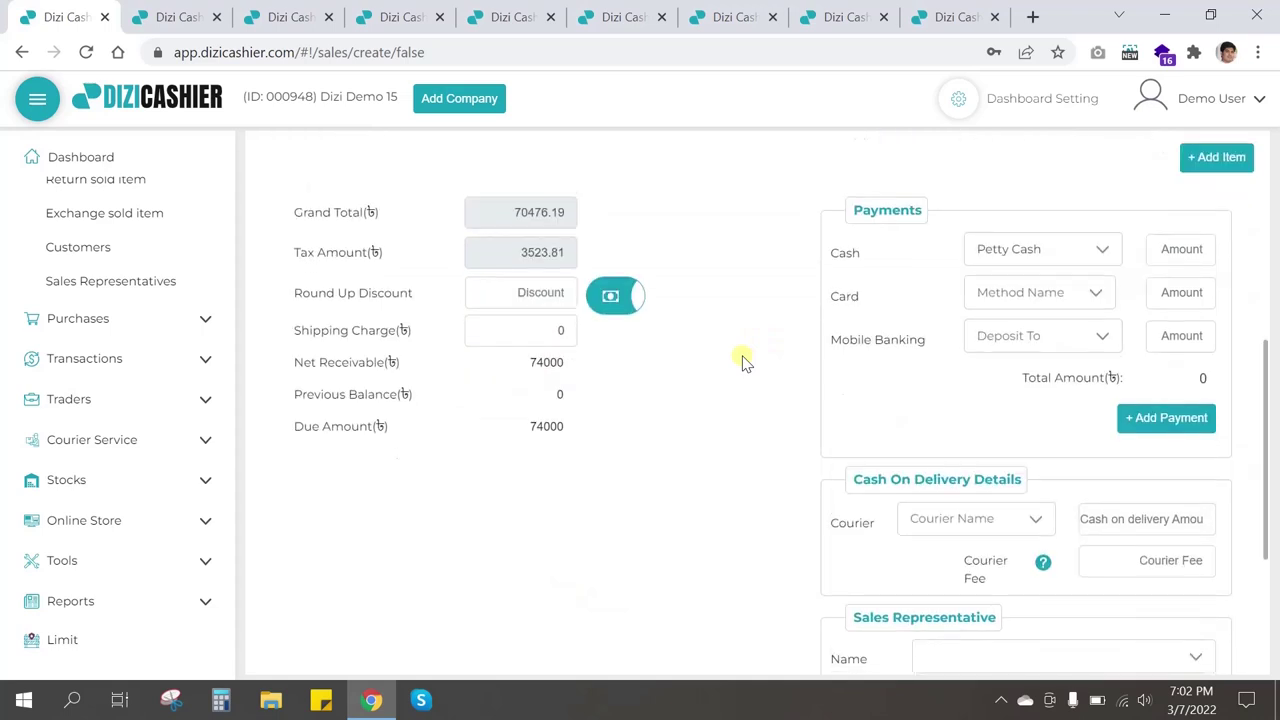
left_click(1080, 291)
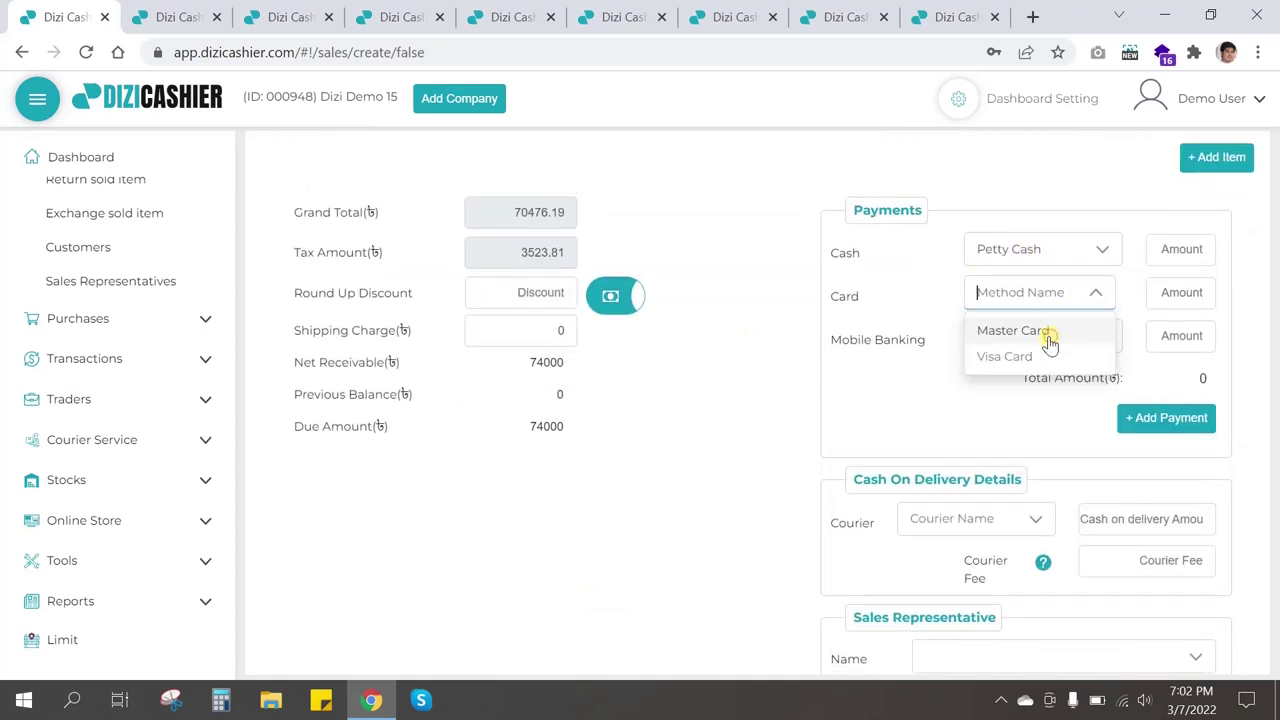
left_click(1050, 343)
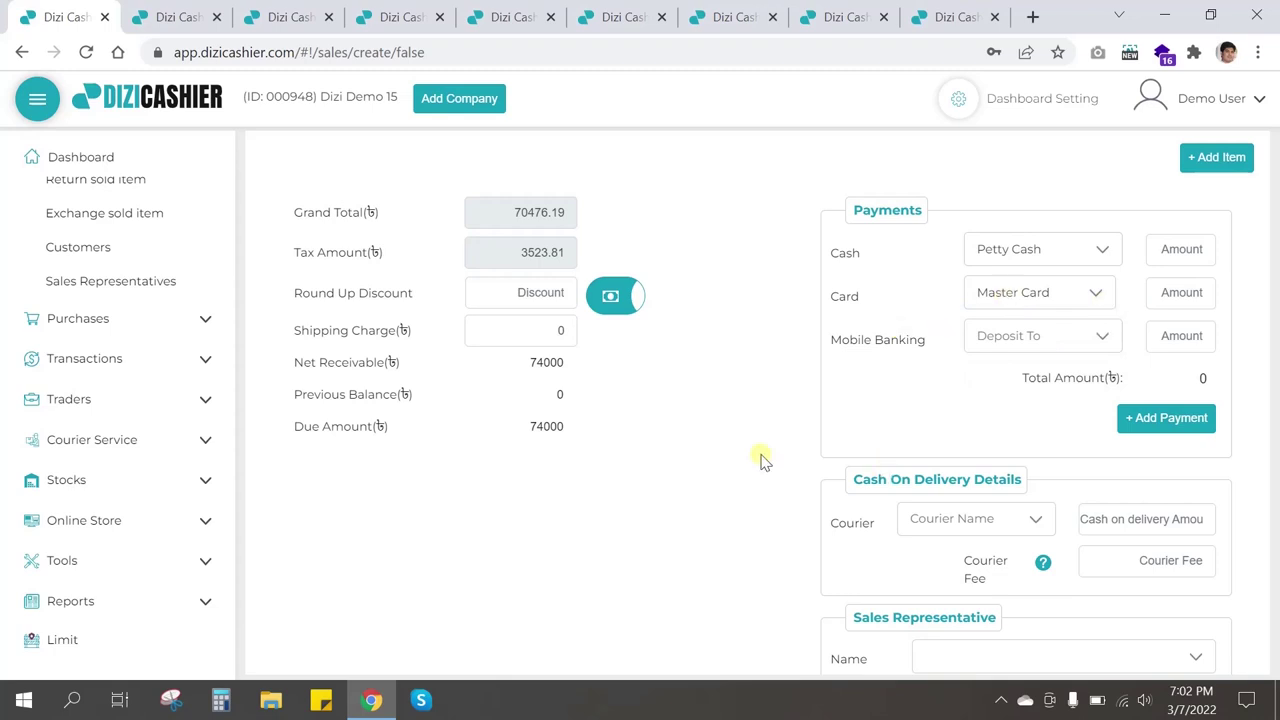
Check the available couriers for cash on delivery and the available sales representatives without selecting any.
scroll(762, 460, "down", 1)
left_click(1035, 423)
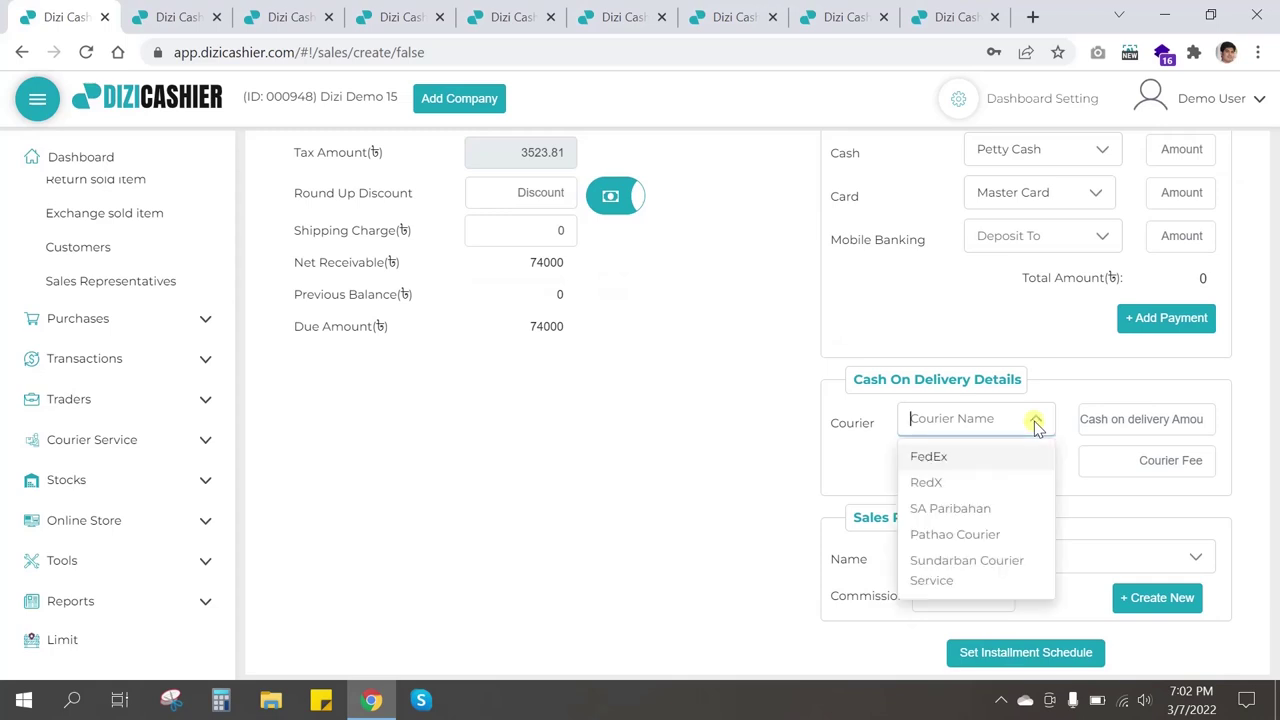
left_click(765, 418)
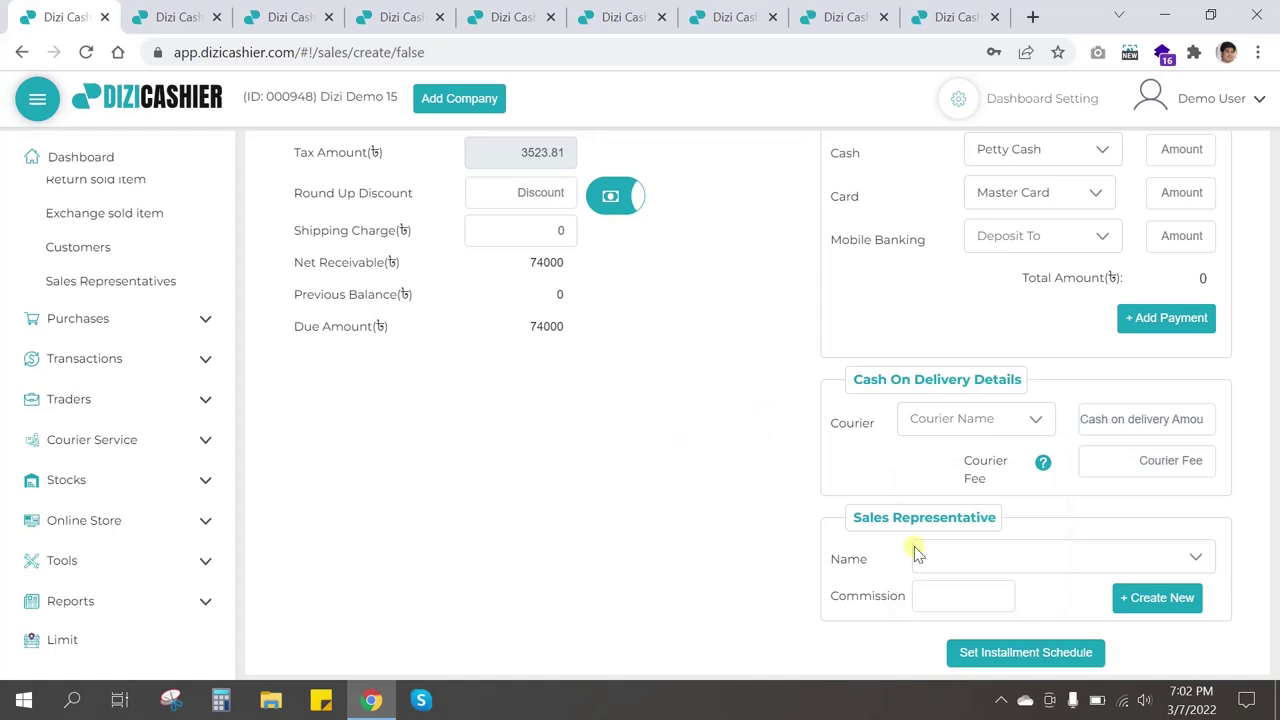
left_click(1008, 558)
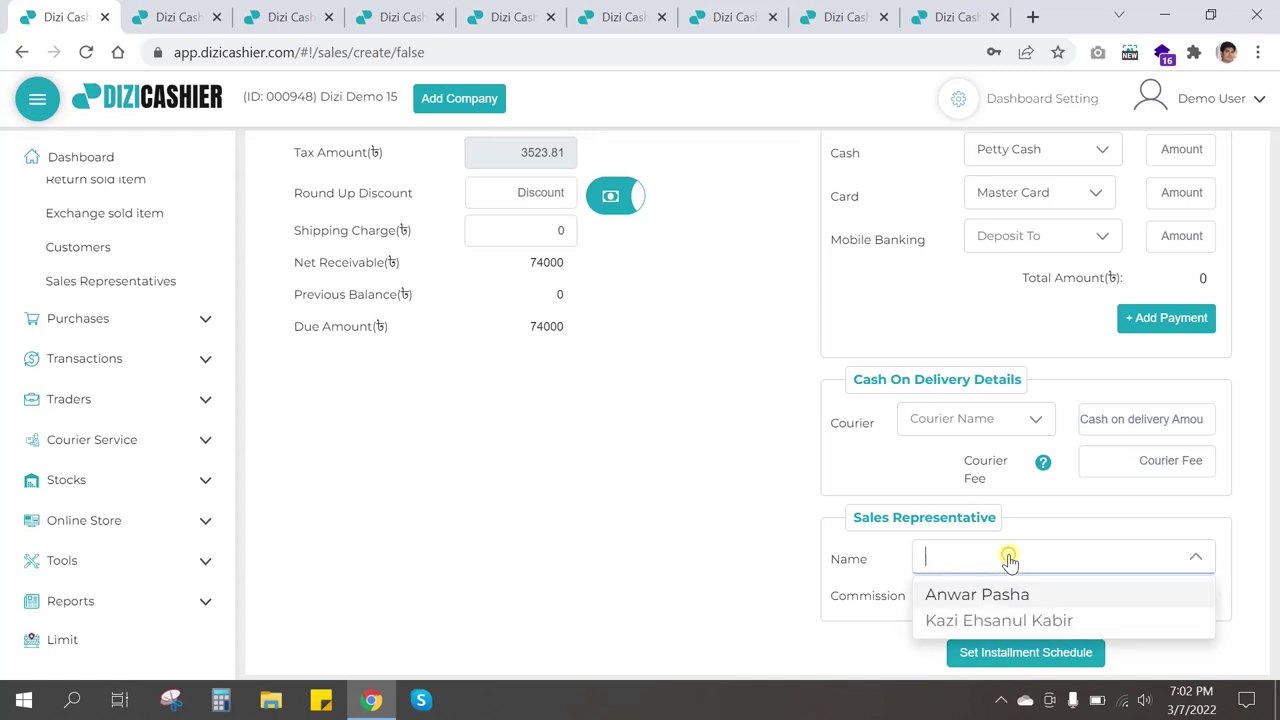
left_click(722, 531)
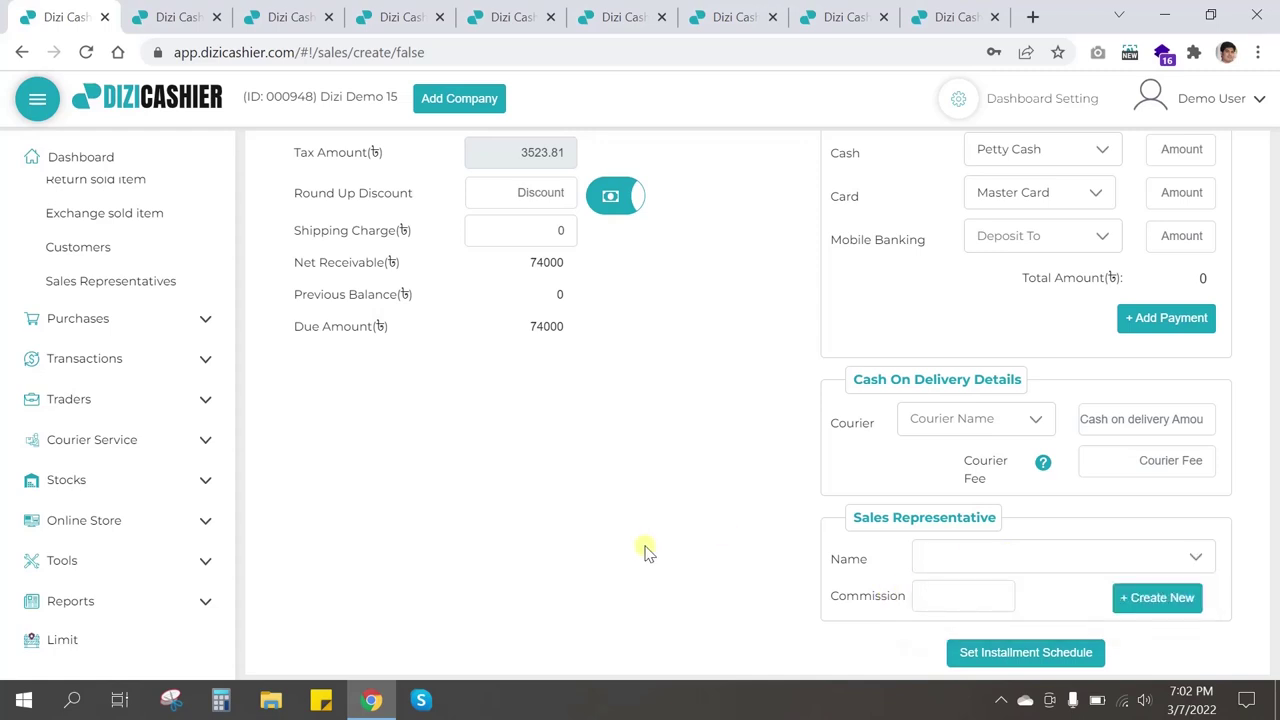
Enter 74000 as the Petty Cash payment amount and save the sale without printing.
scroll(655, 533, "up", 2)
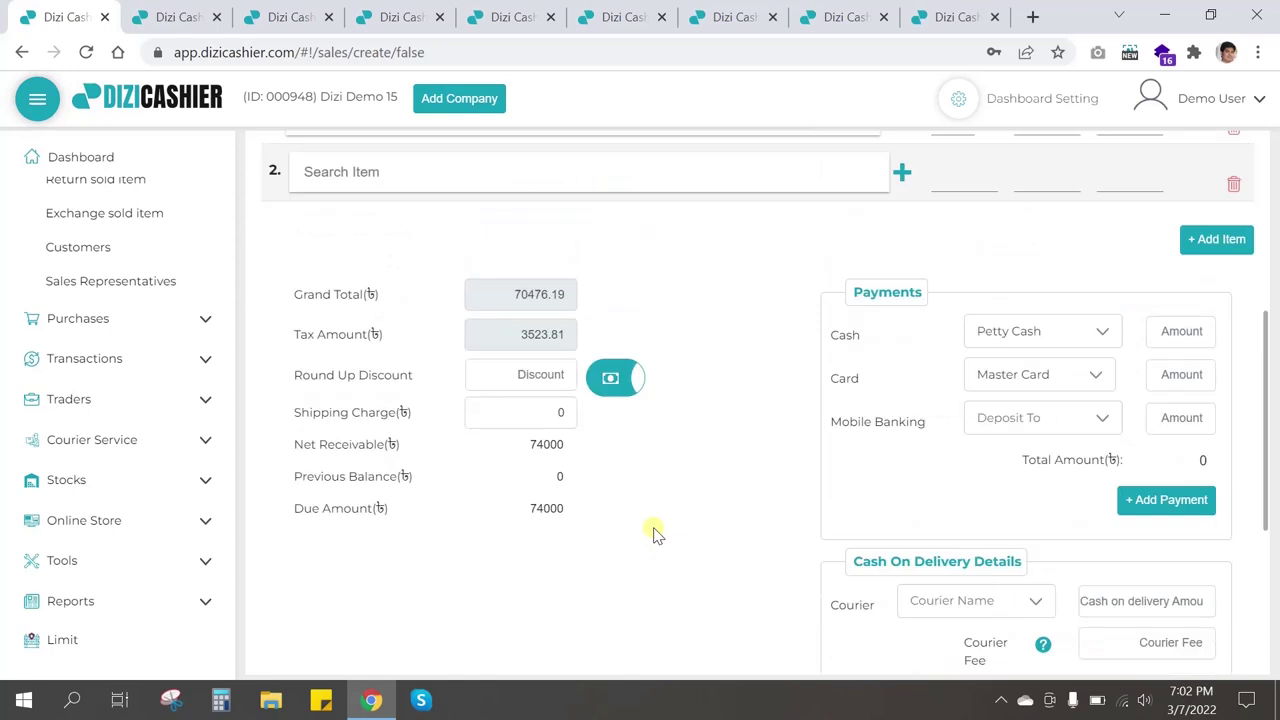
left_click(1184, 354)
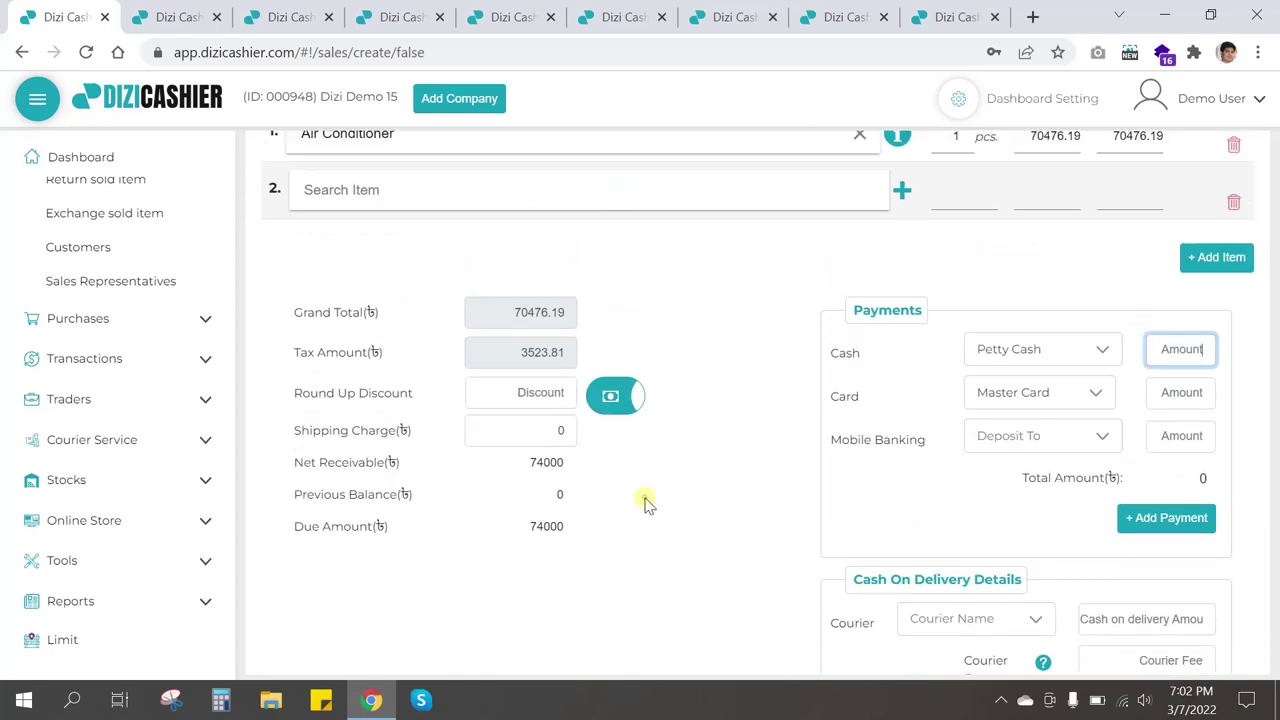
type("74000")
scroll(575, 540, "down", 3)
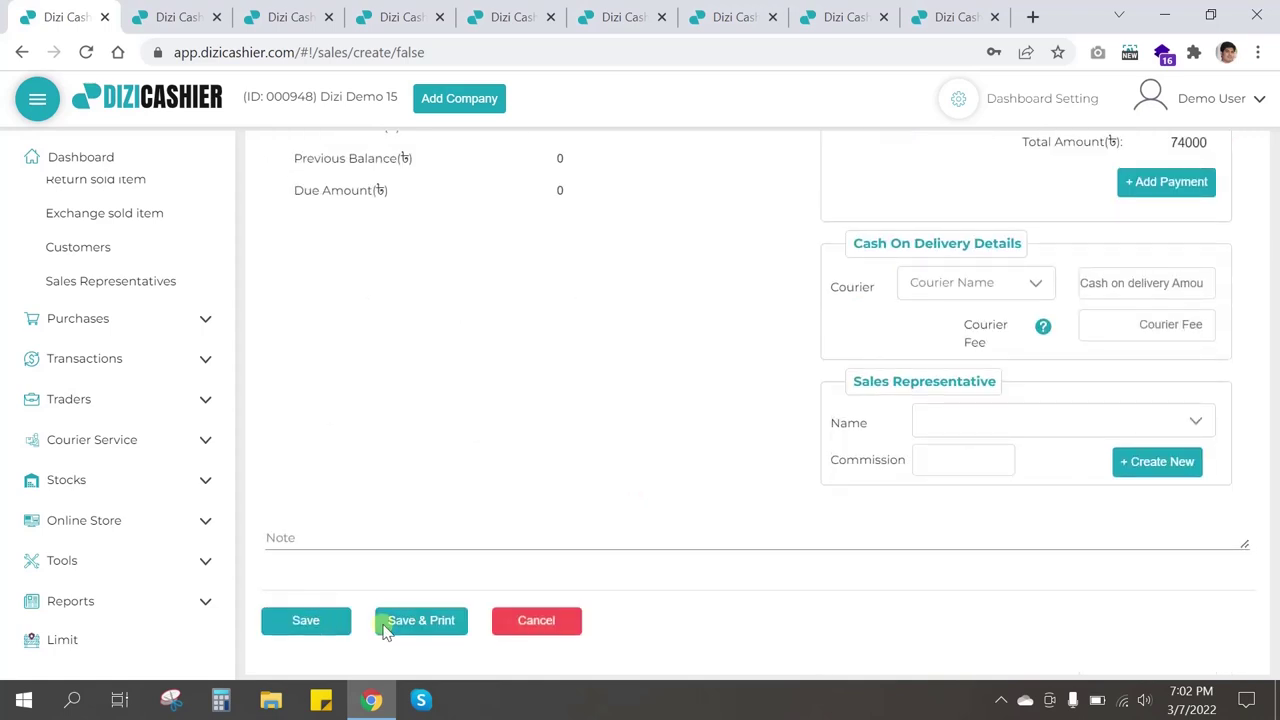
left_click(320, 621)
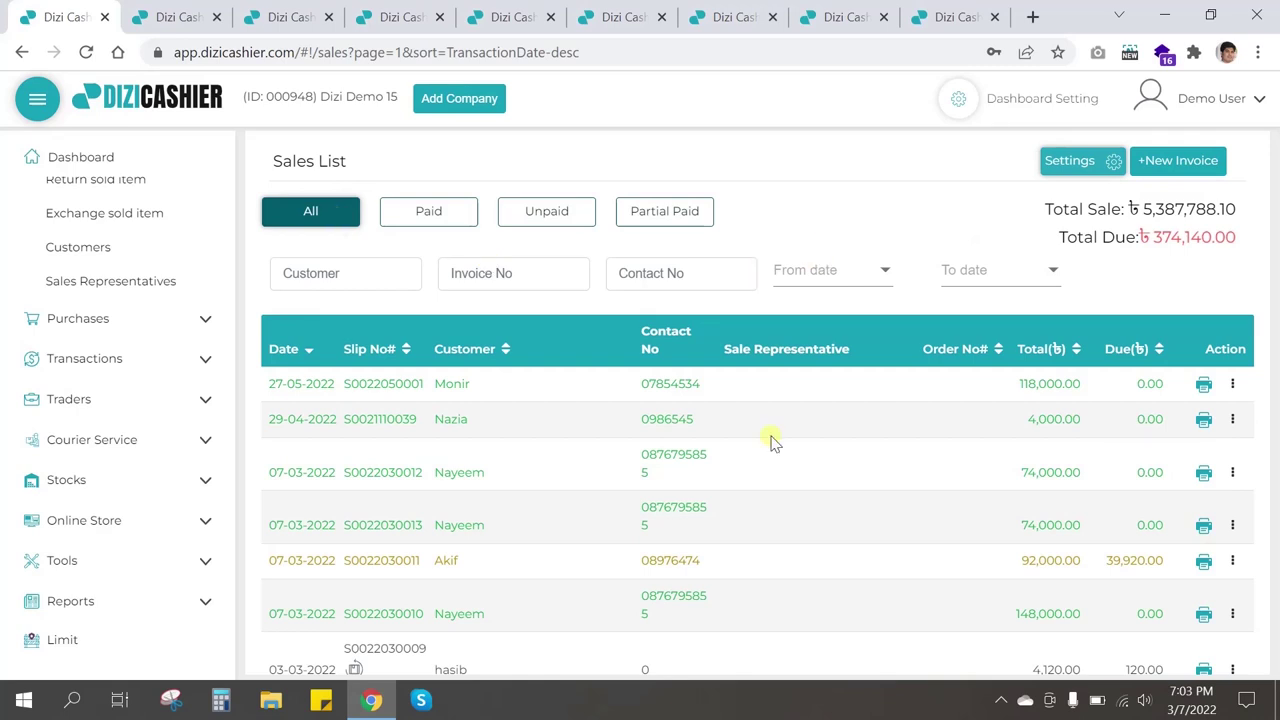
Look through the Sales List and show the additional actions available for the sale dated 27-05-2022.
scroll(740, 440, "down", 3)
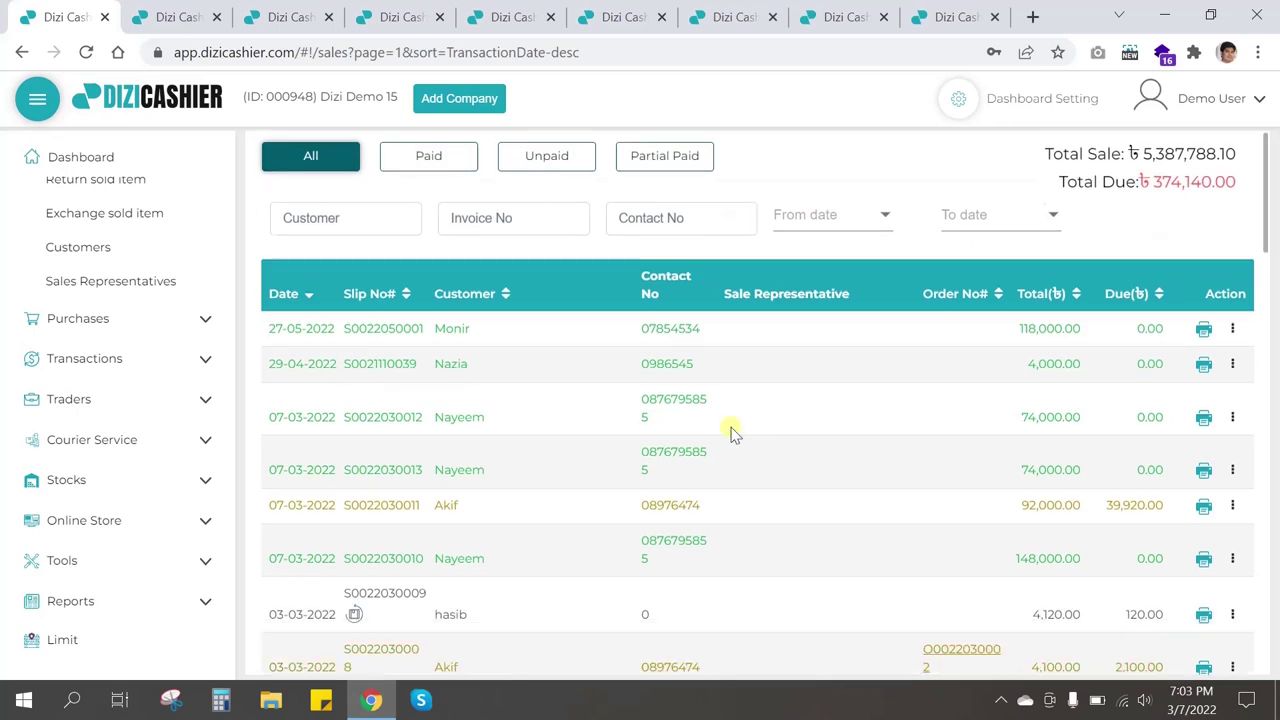
scroll(733, 433, "up", 3)
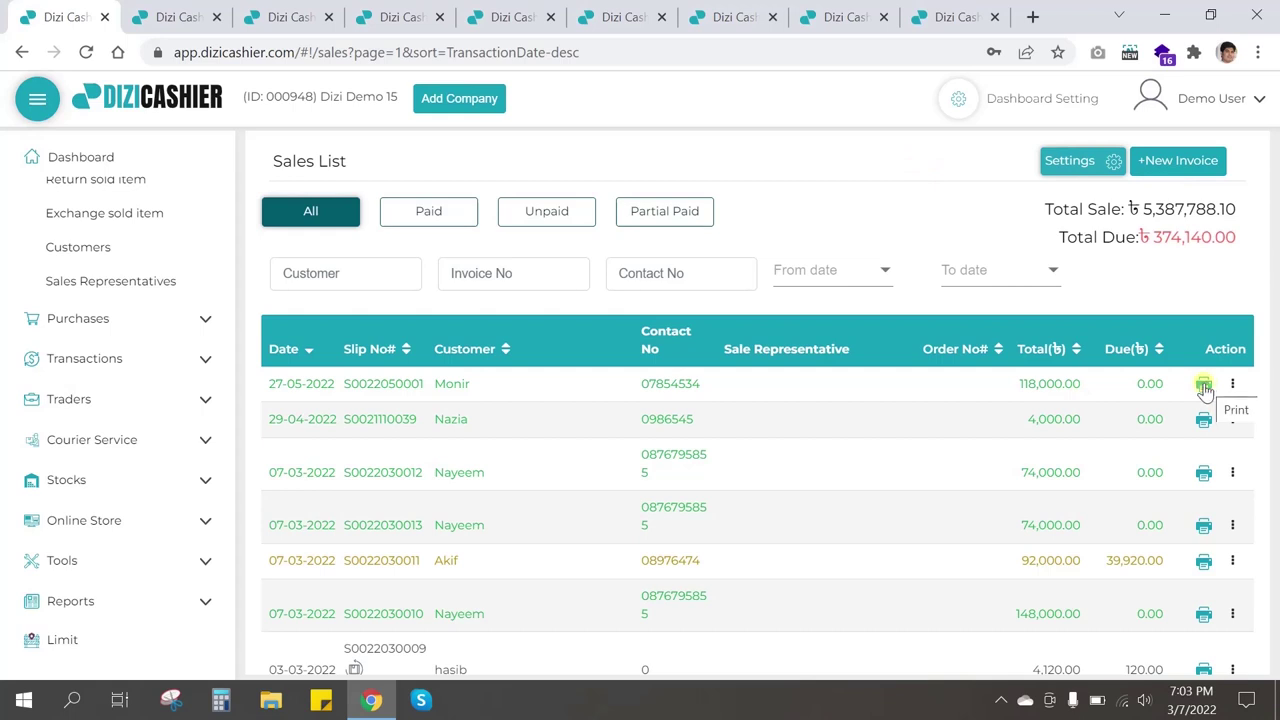
left_click(1232, 384)
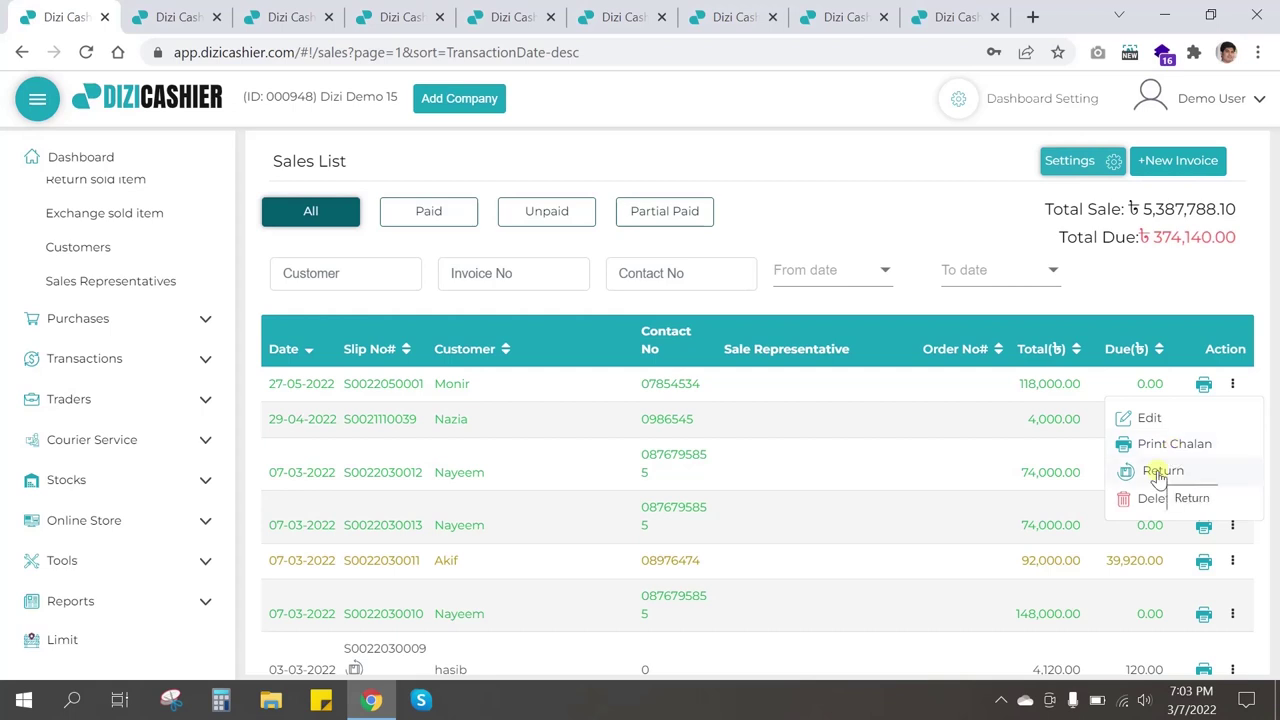
Show the additional actions available for the partially paid sale dated 07-03-2022 with 39,920.00 due, without choosing one.
scroll(893, 490, "down", 1)
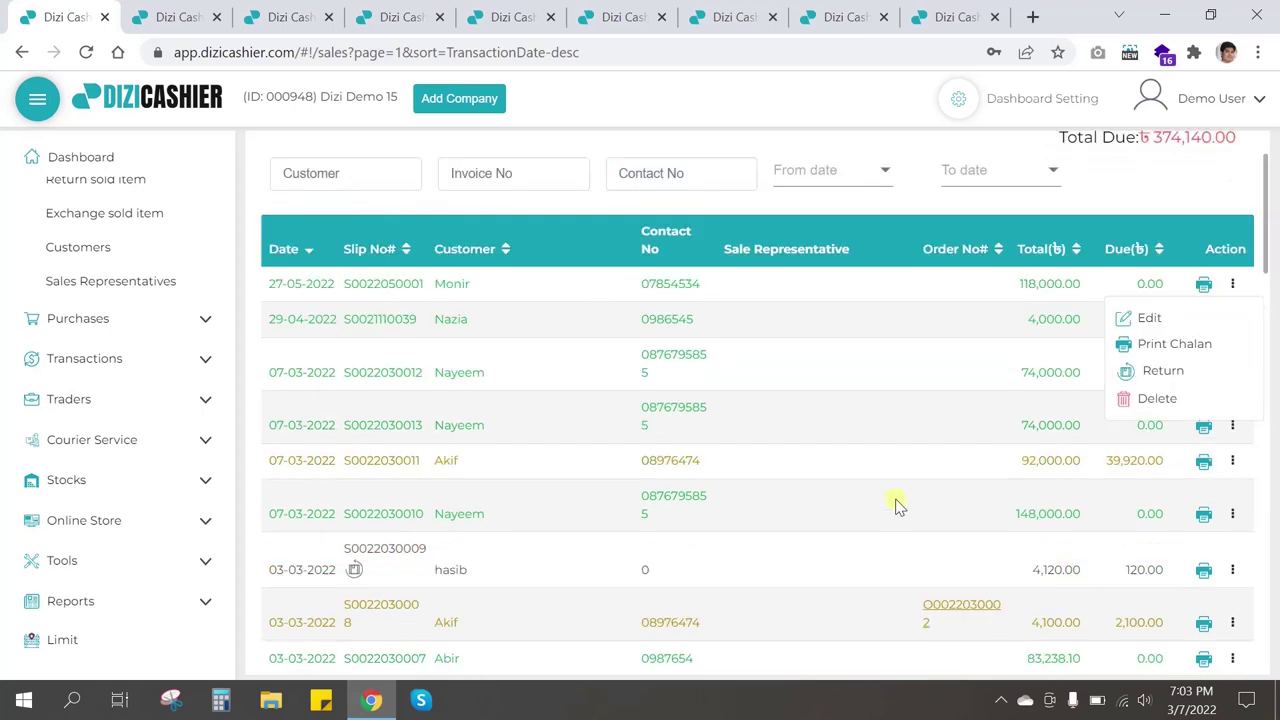
left_click(1232, 460)
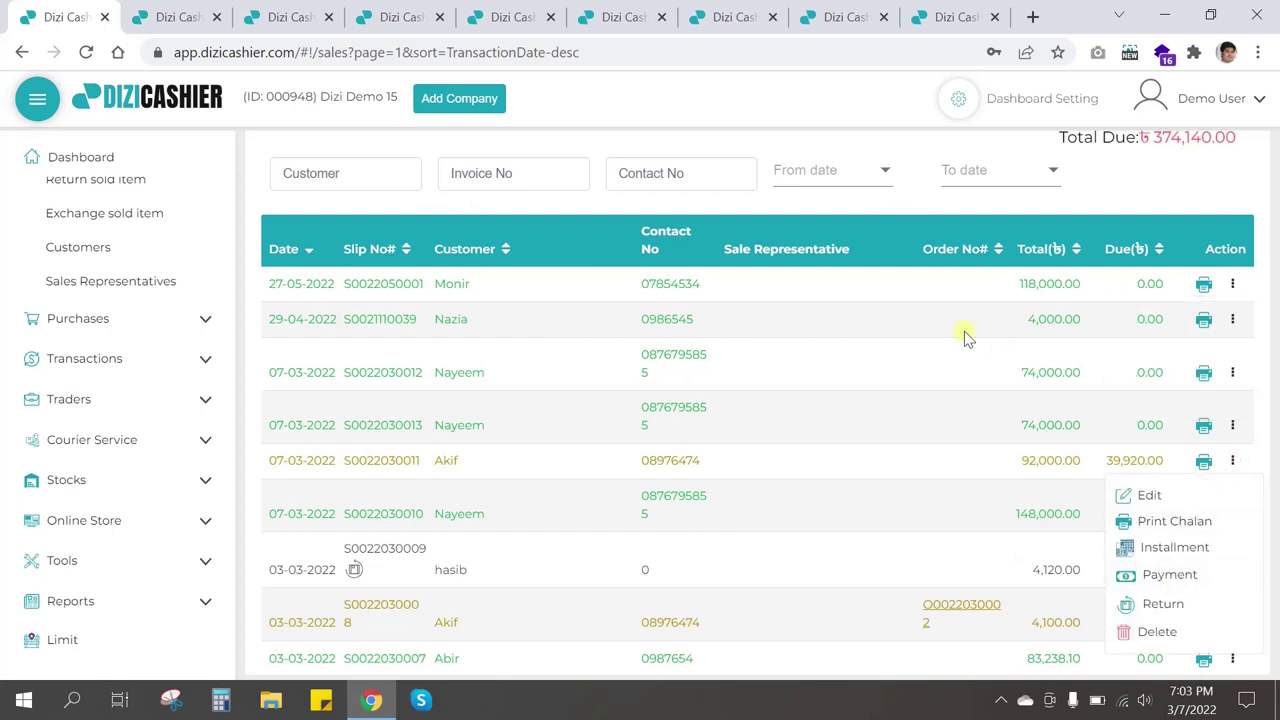
scroll(990, 420, "down", 1)
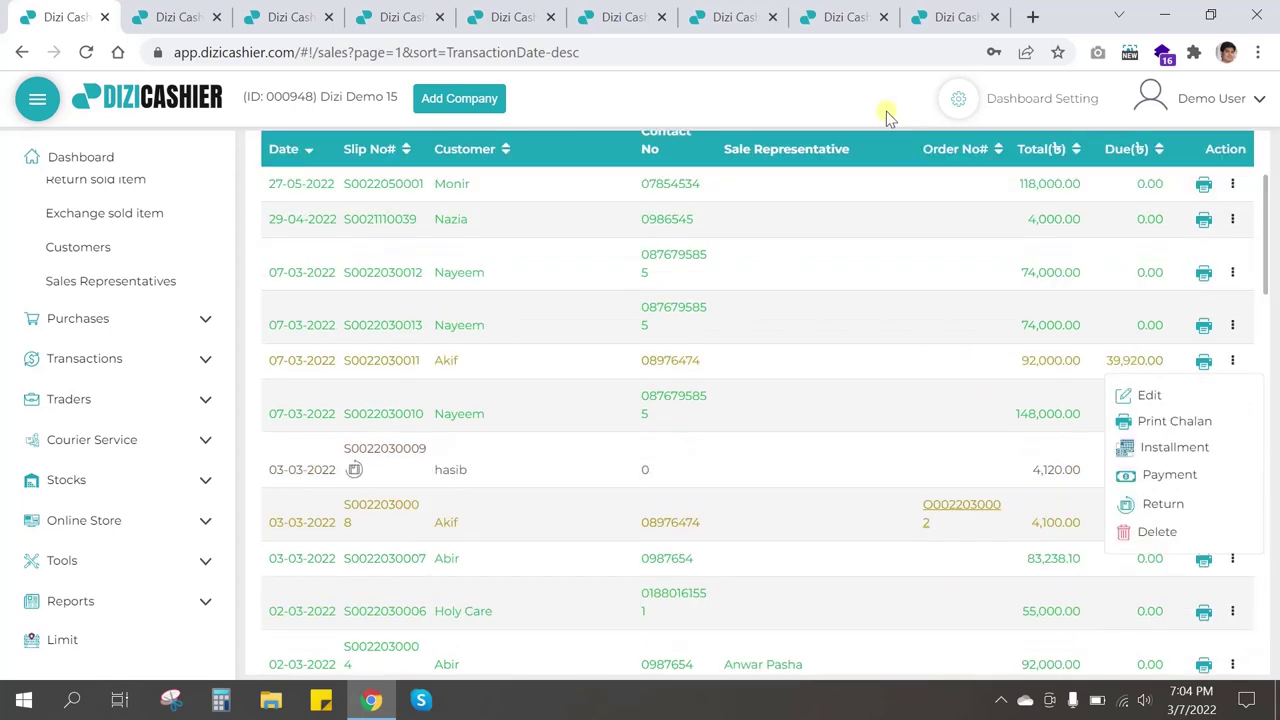
left_click(891, 229)
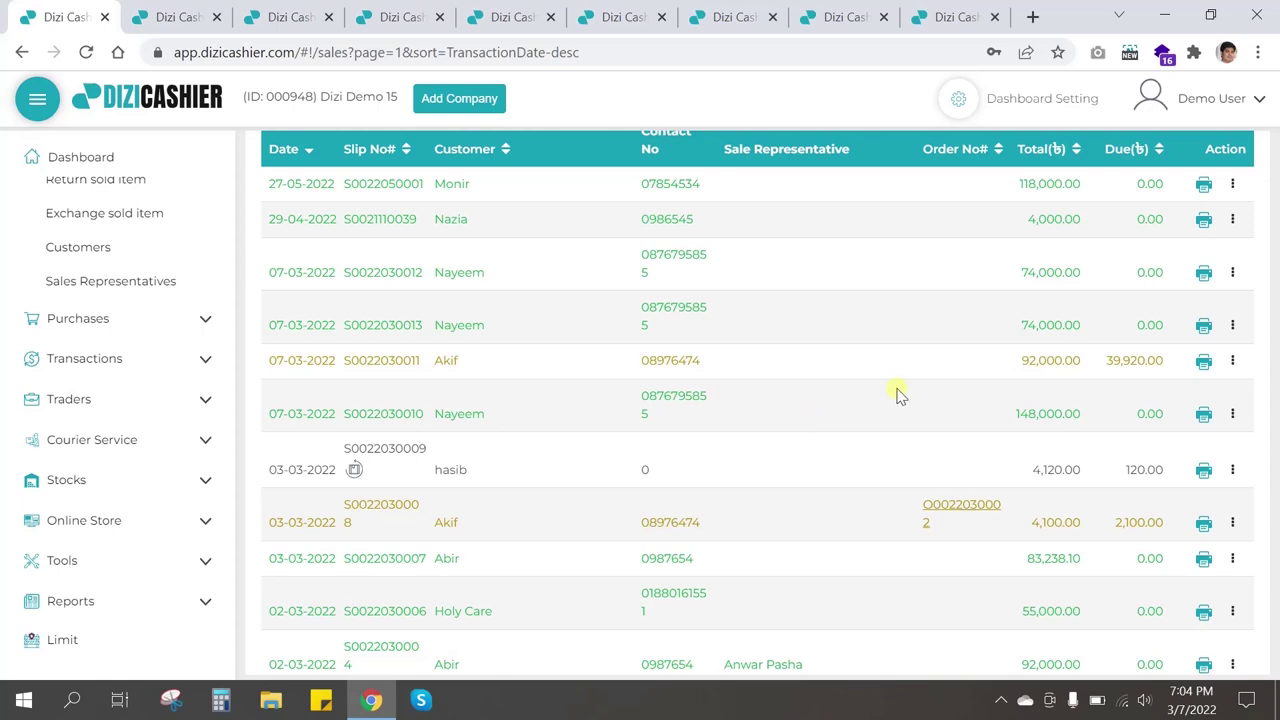
Open the sales Installments list and check the payment form for the installment due 07-05-2022, closing it without saving.
scroll(897, 395, "up", 2)
scroll(125, 320, "up", 2)
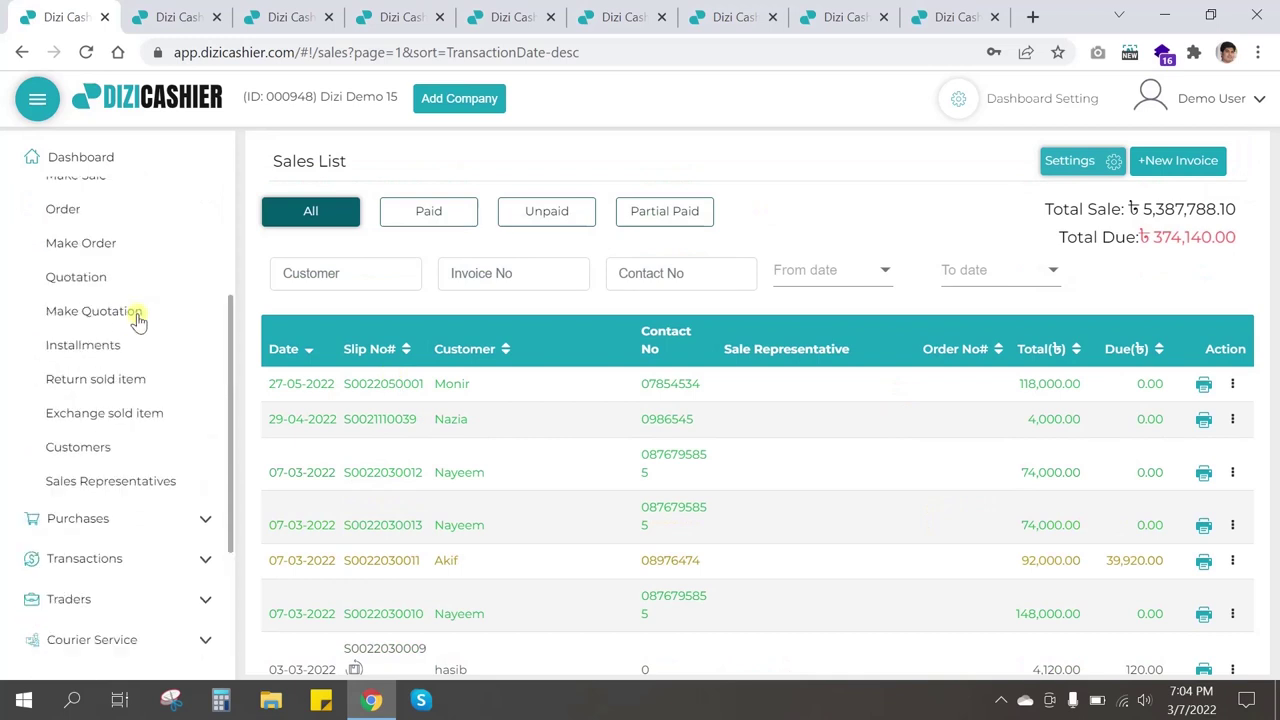
scroll(103, 400, "up", 1)
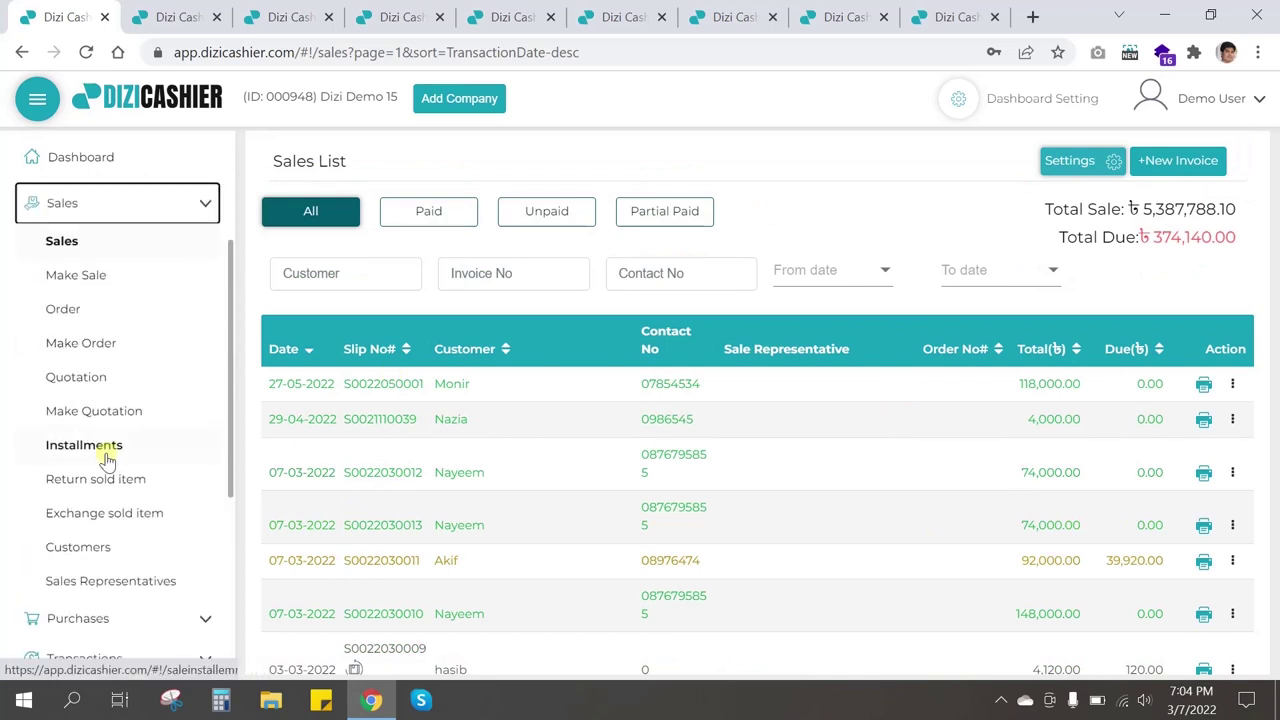
left_click(106, 448)
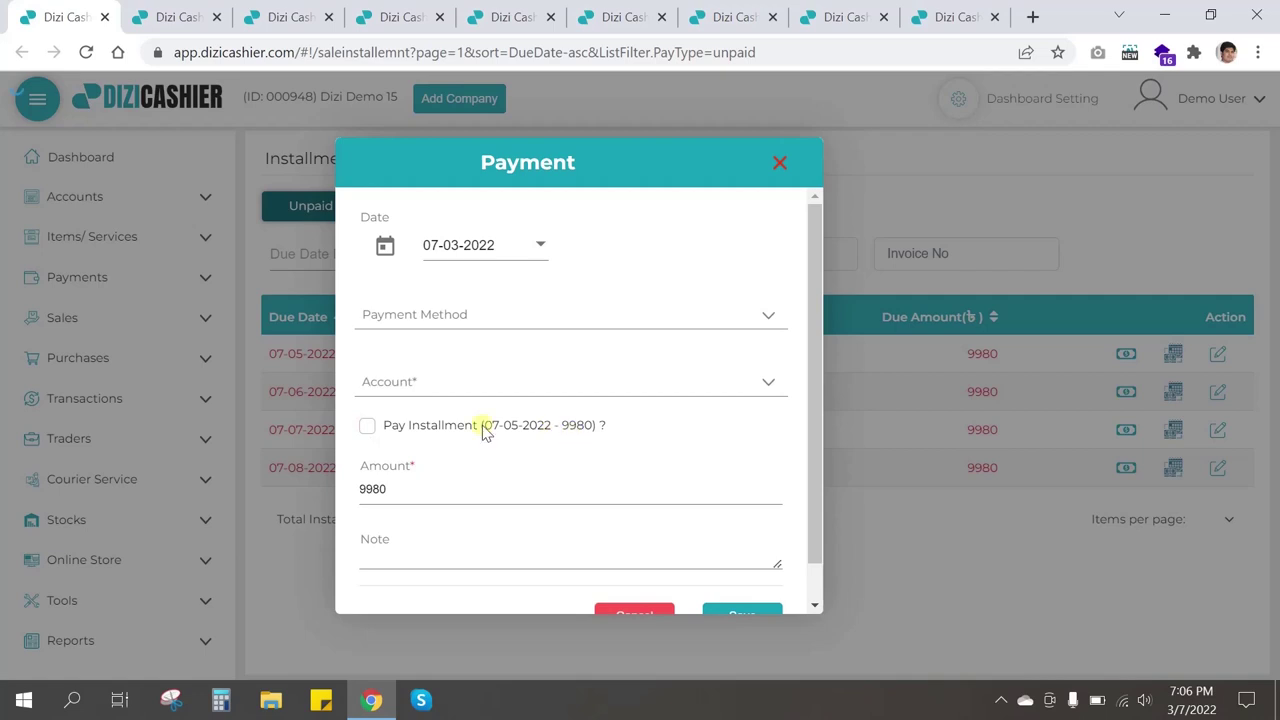
left_click(779, 165)
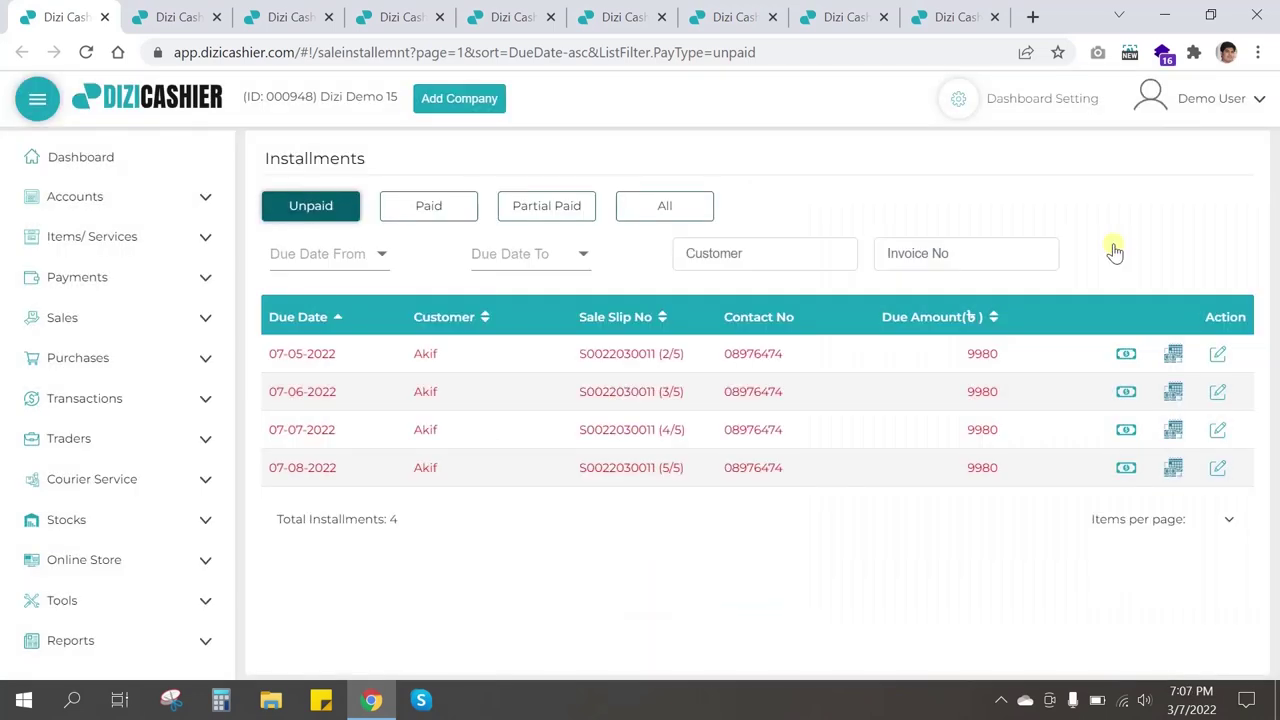
Review the full installment schedule and paid or unpaid statuses for the installment due 07-05-2022, and close it.
left_click(1175, 356)
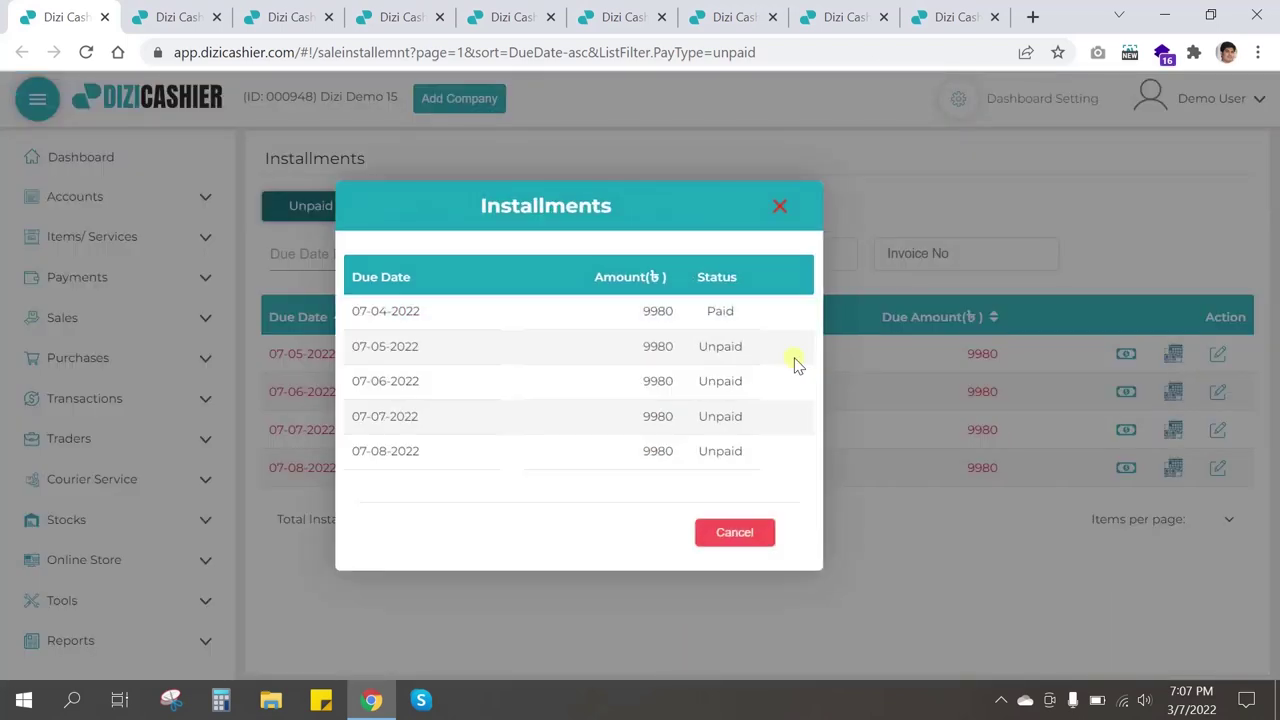
left_click_drag(392, 310, 740, 312)
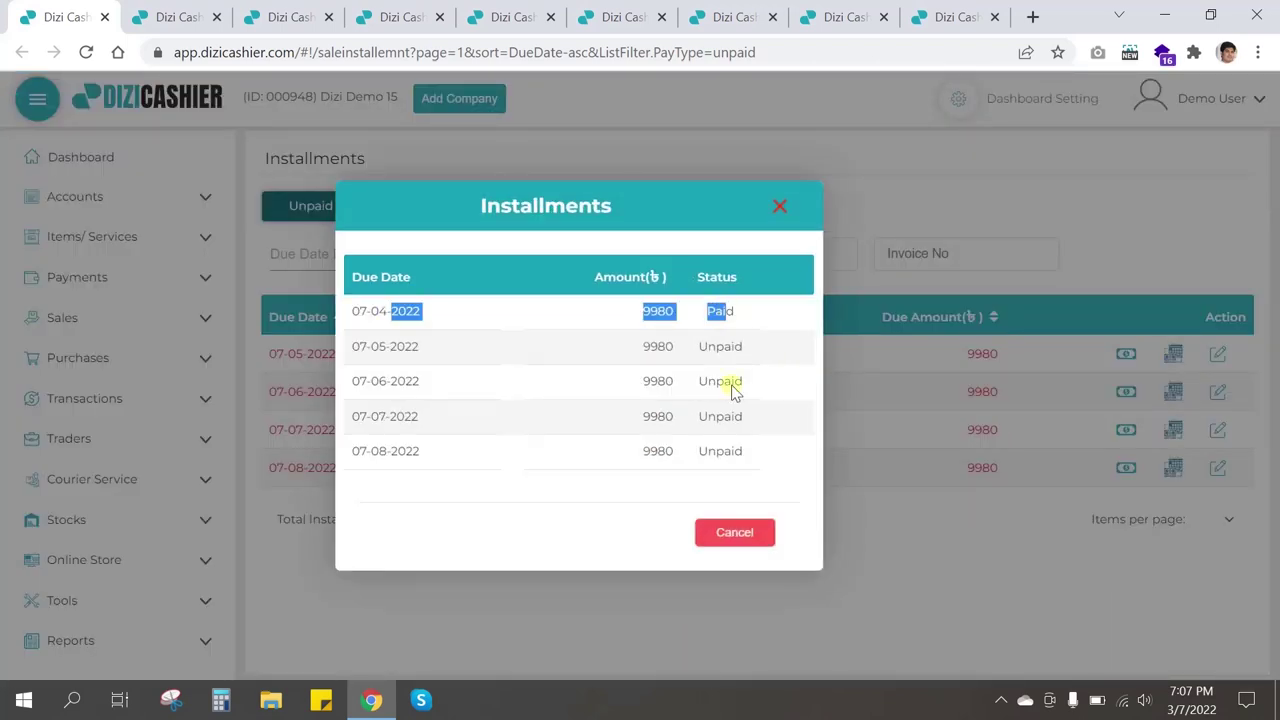
left_click_drag(709, 360, 746, 446)
left_click(751, 459)
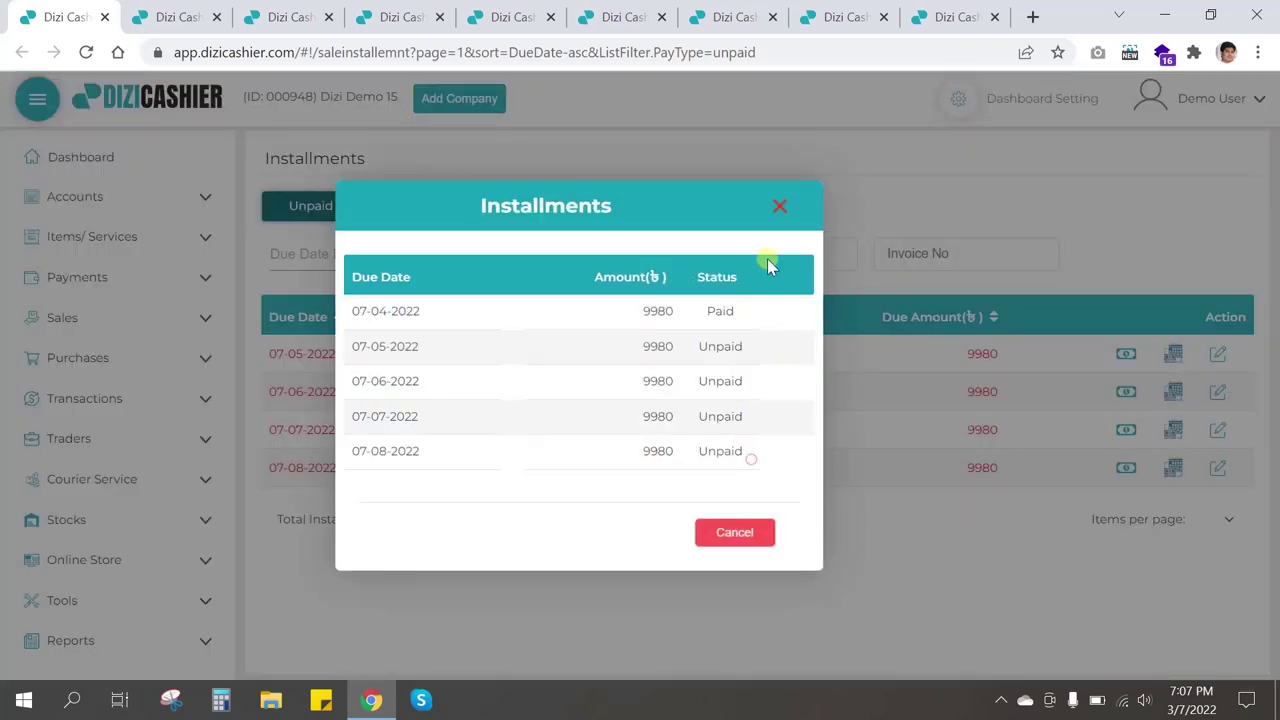
left_click(780, 206)
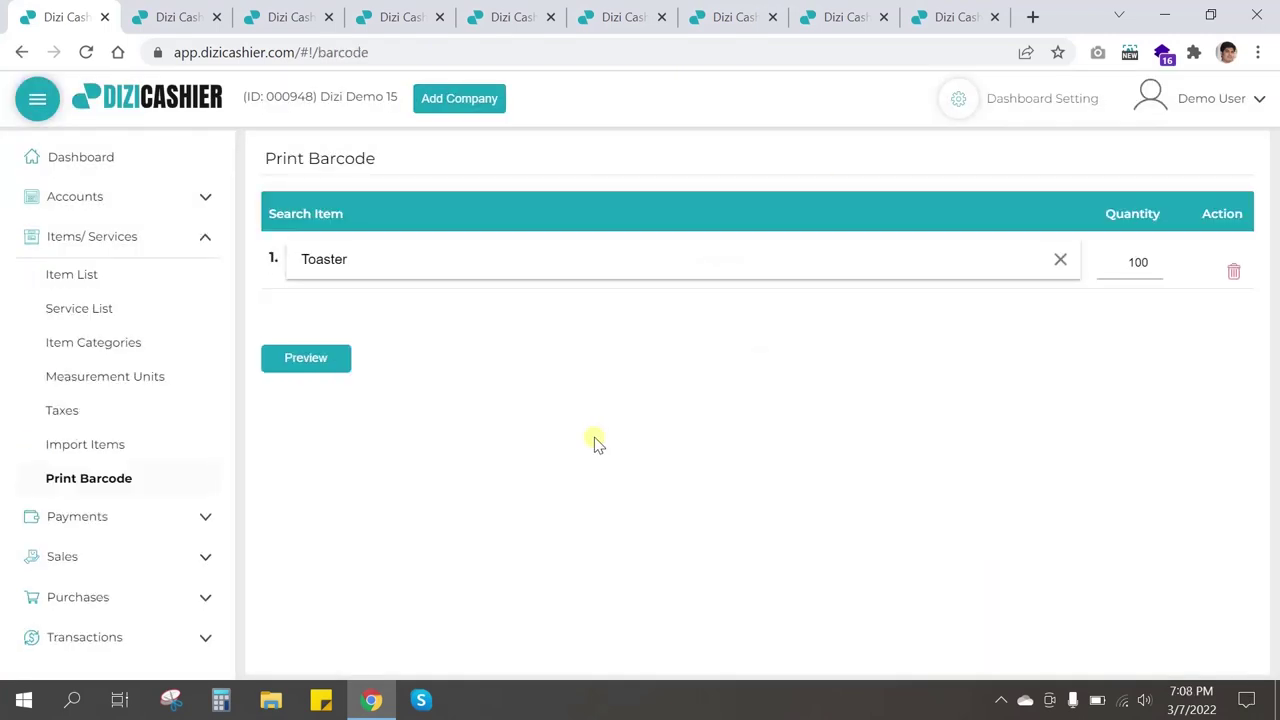
Preview the barcode sheet for 100 Toaster labels, look through it and close the preview.
left_click(332, 366)
left_click(325, 360)
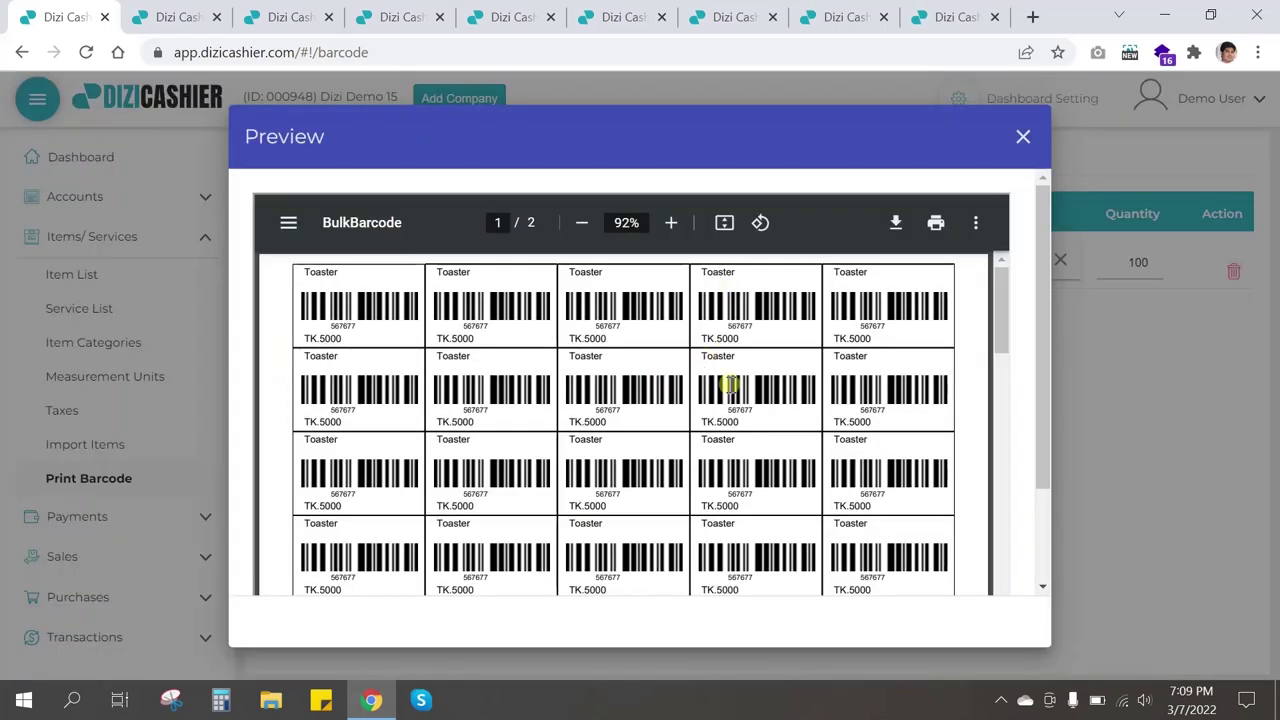
scroll(738, 410, "down", 3)
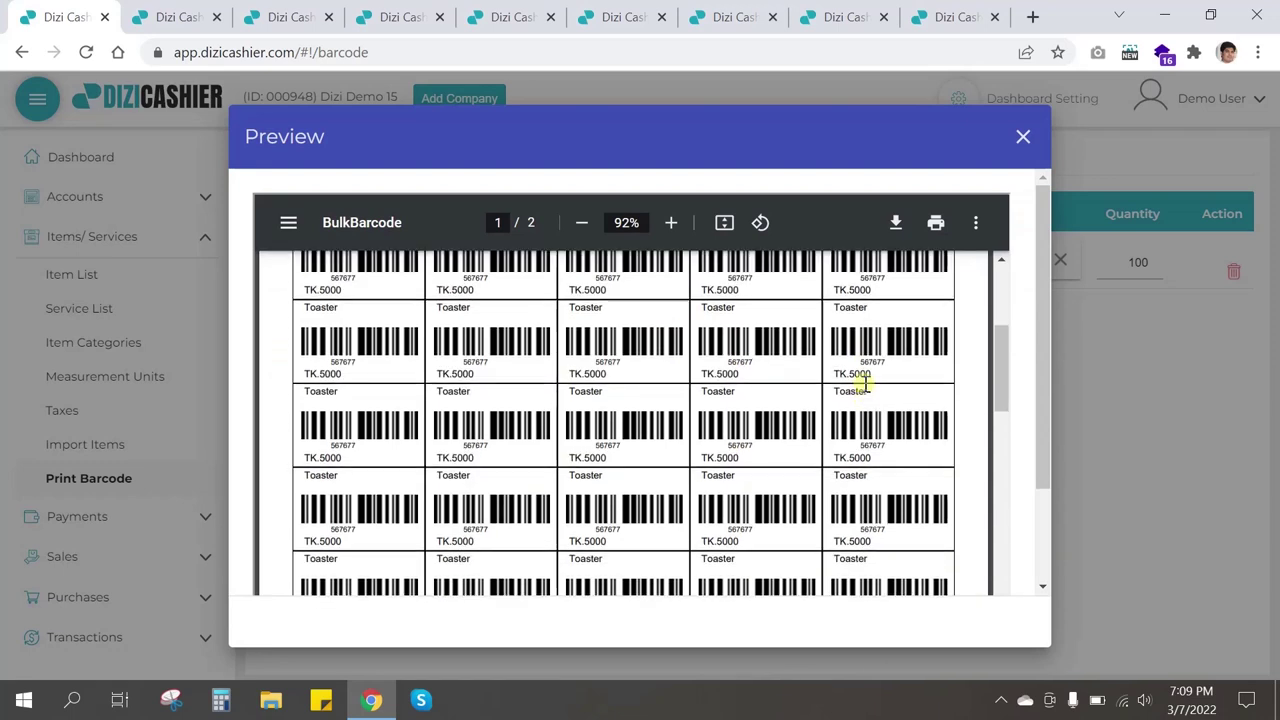
left_click(1023, 137)
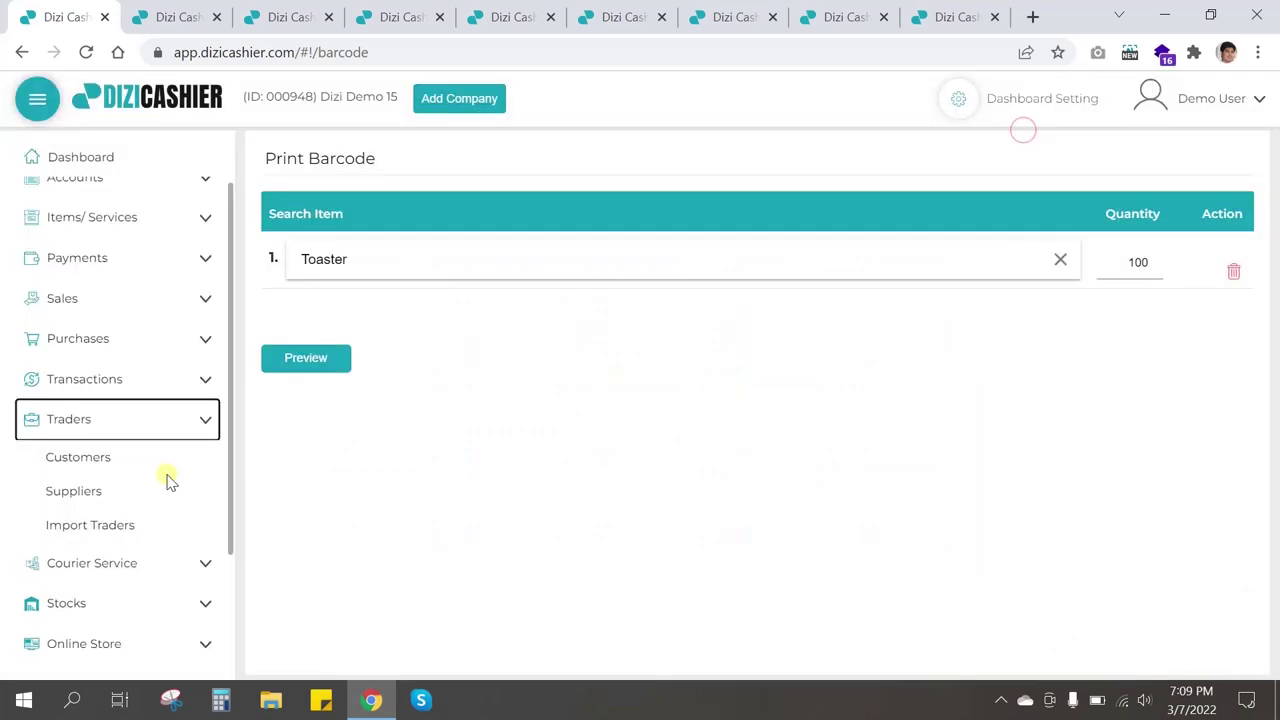
Open the Customer List, look through the balances and open the payment option for the customer with 3900 due.
left_click(130, 417)
scroll(140, 400, "down", 2)
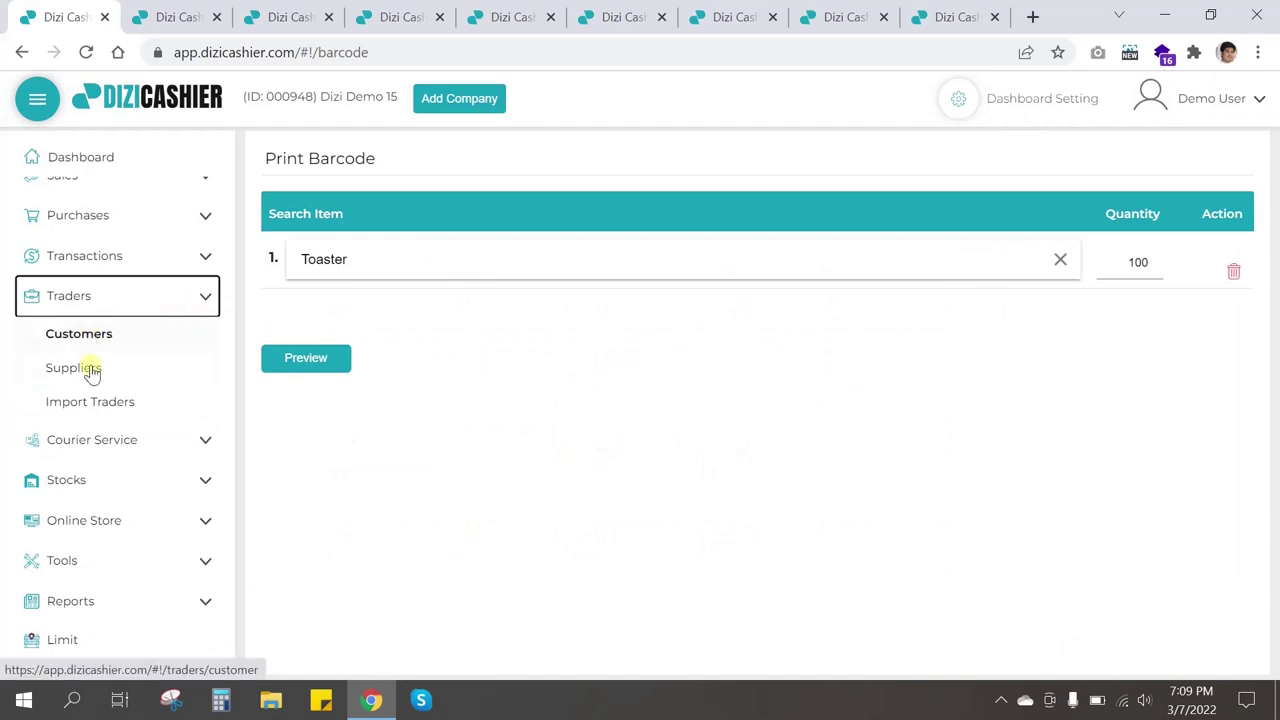
left_click(98, 341)
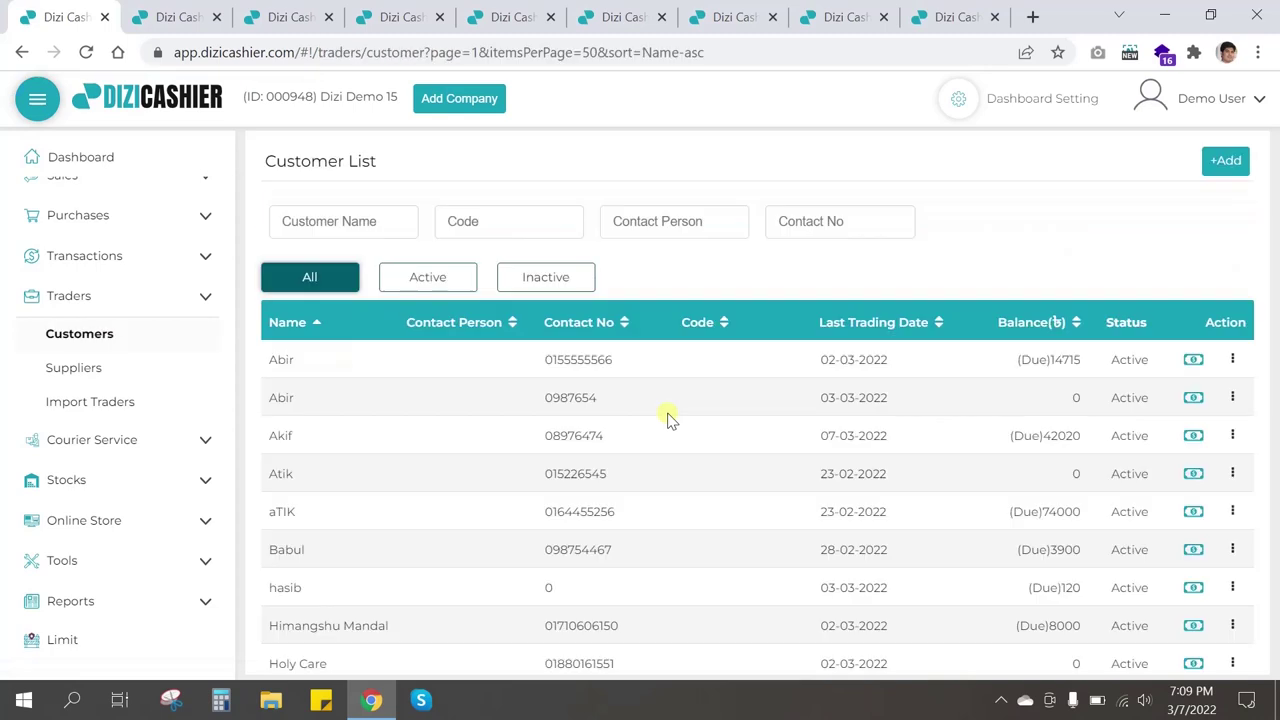
scroll(675, 420, "down", 2)
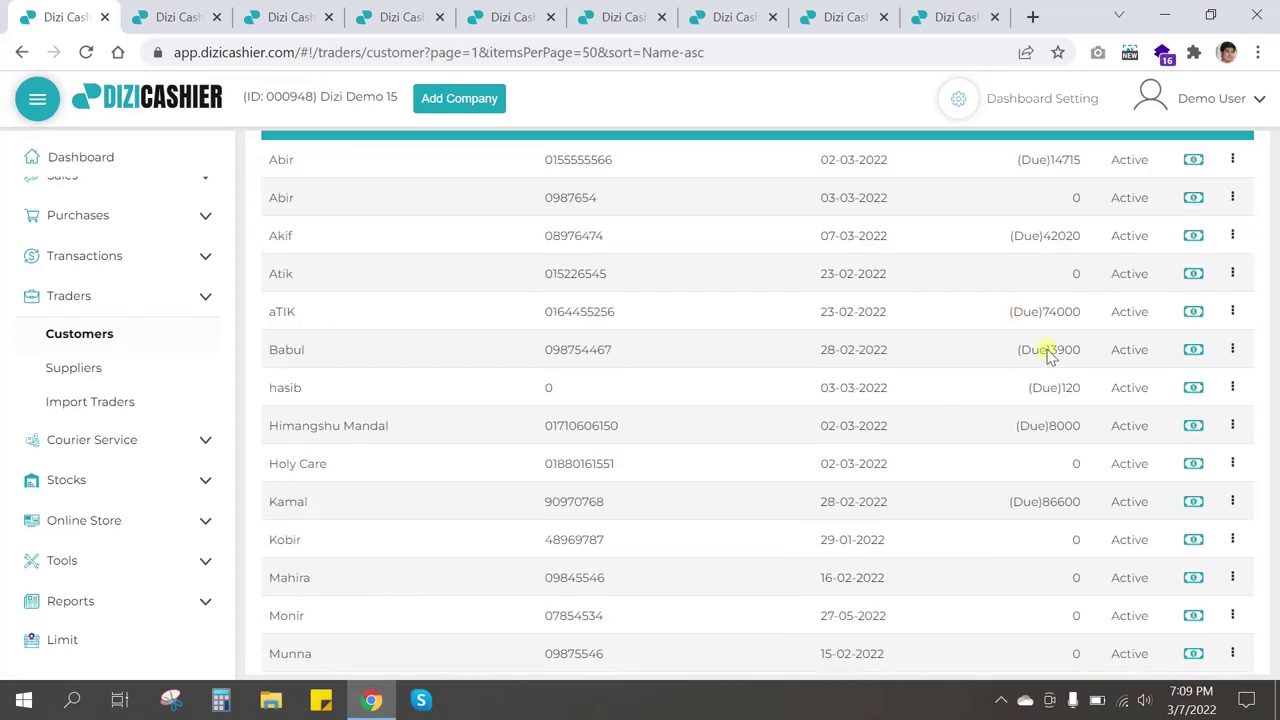
left_click(1194, 350)
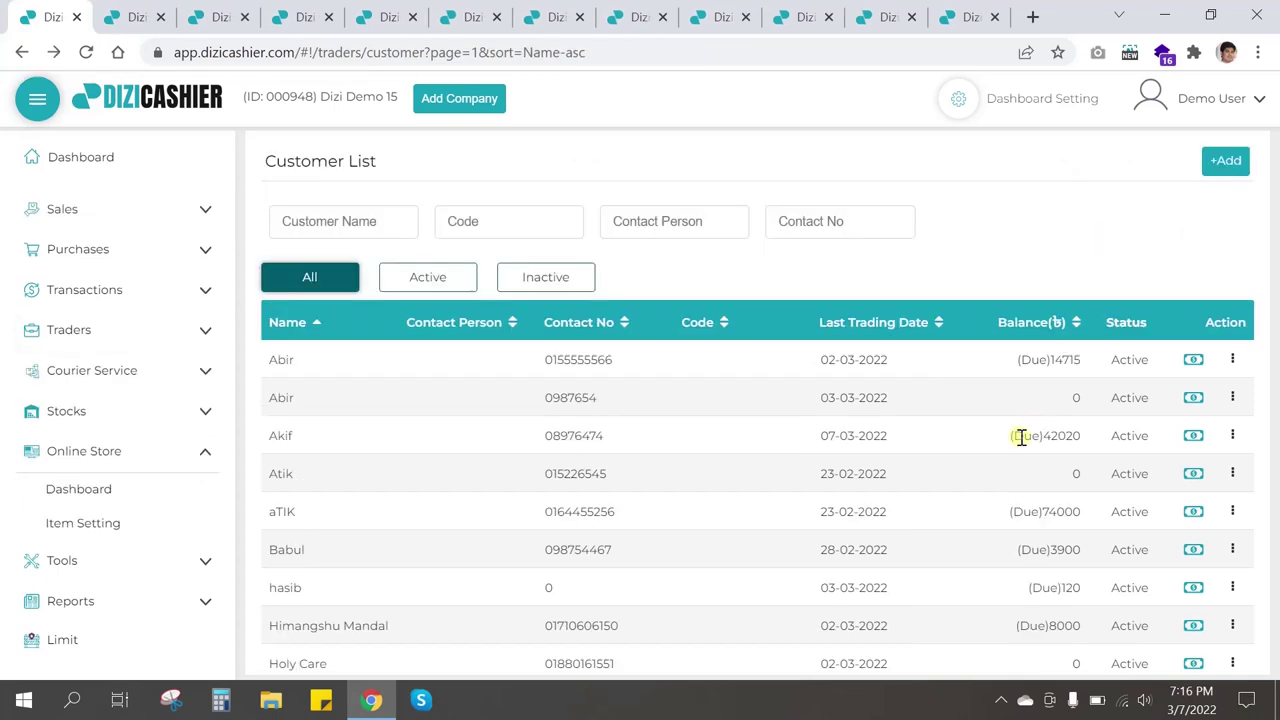
Open the transaction history of the customer with 86600 due and look through the charges, payments and balances.
scroll(1022, 435, "down", 2)
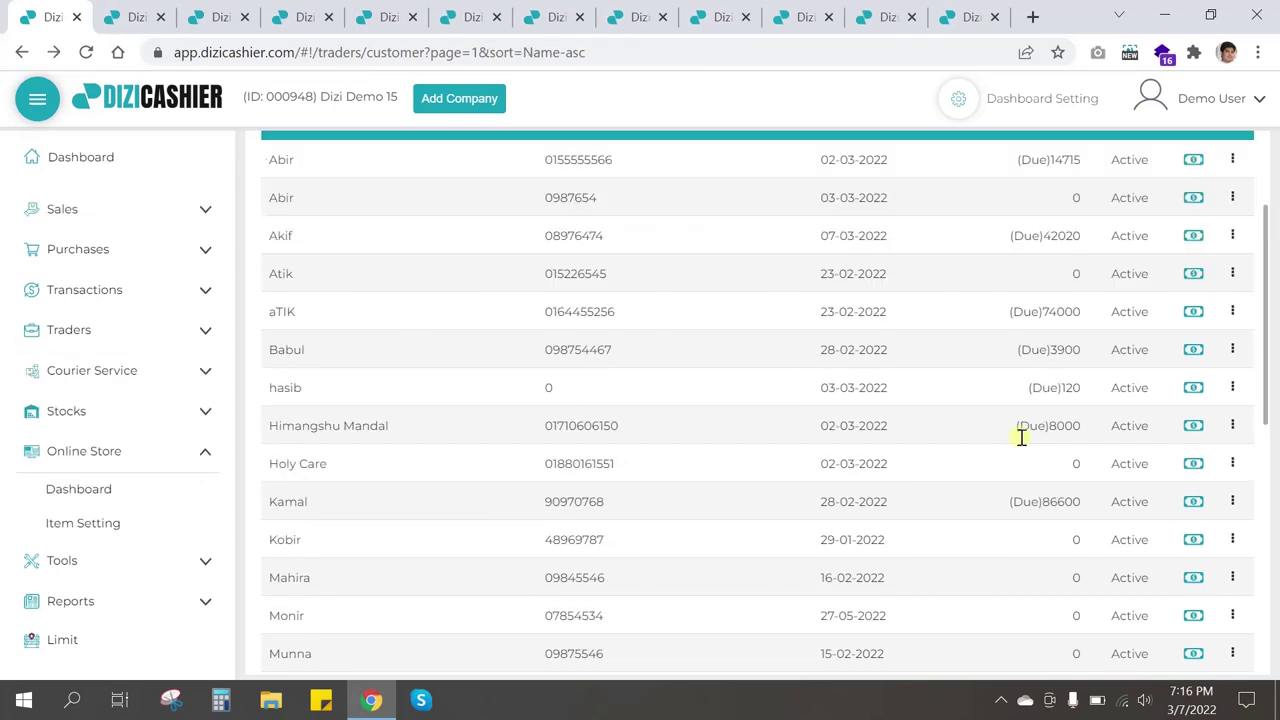
left_click(1232, 502)
left_click(1175, 590)
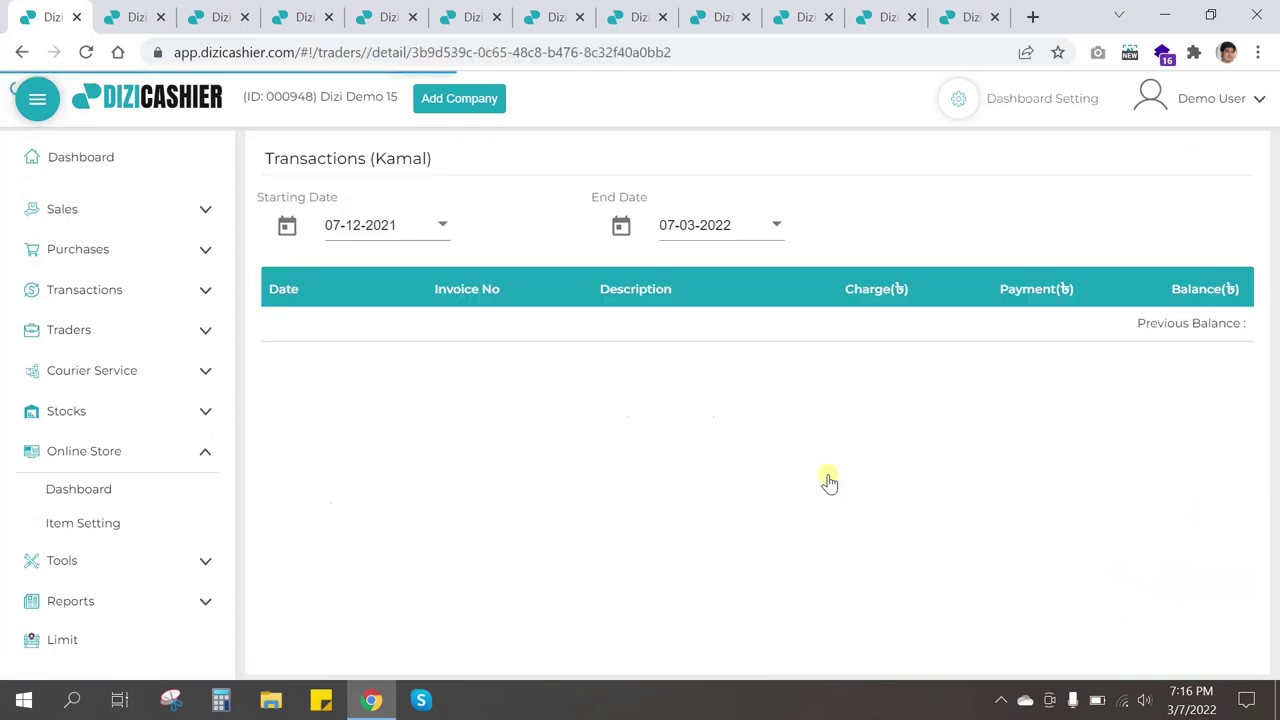
scroll(665, 411, "down", 2)
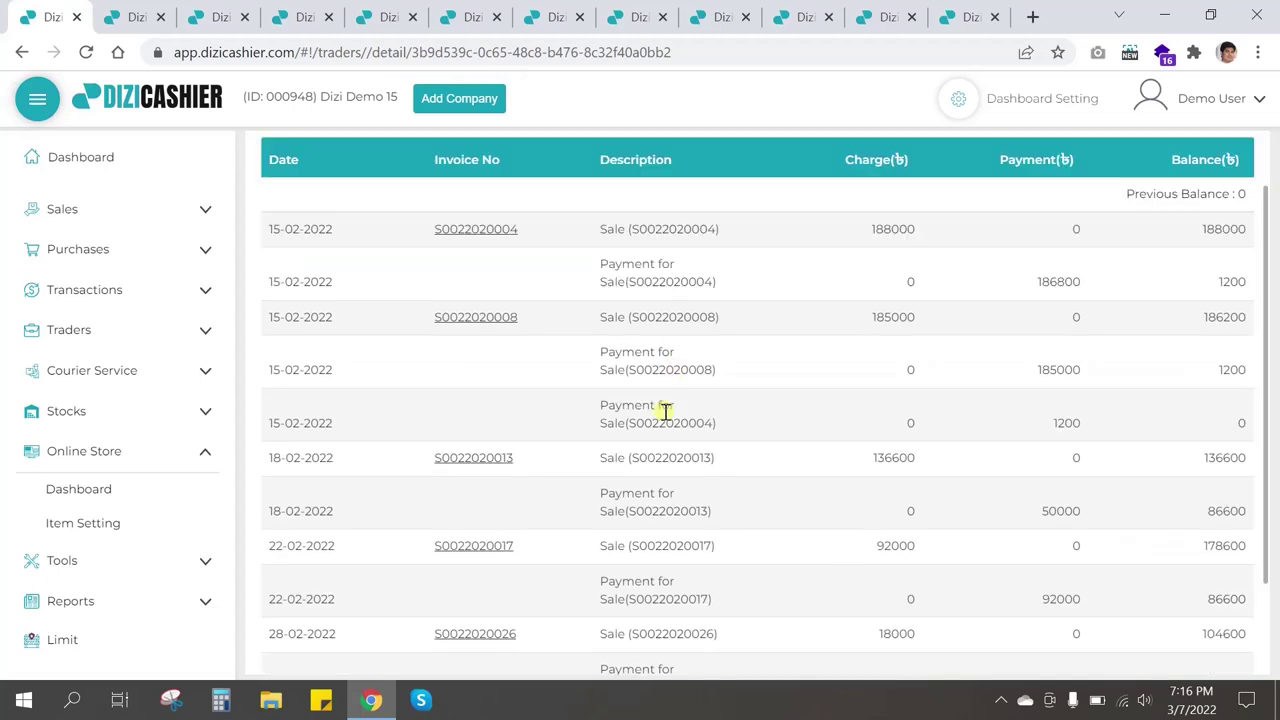
scroll(1057, 480, "up", 2)
scroll(1186, 651, "down", 2)
scroll(848, 523, "up", 2)
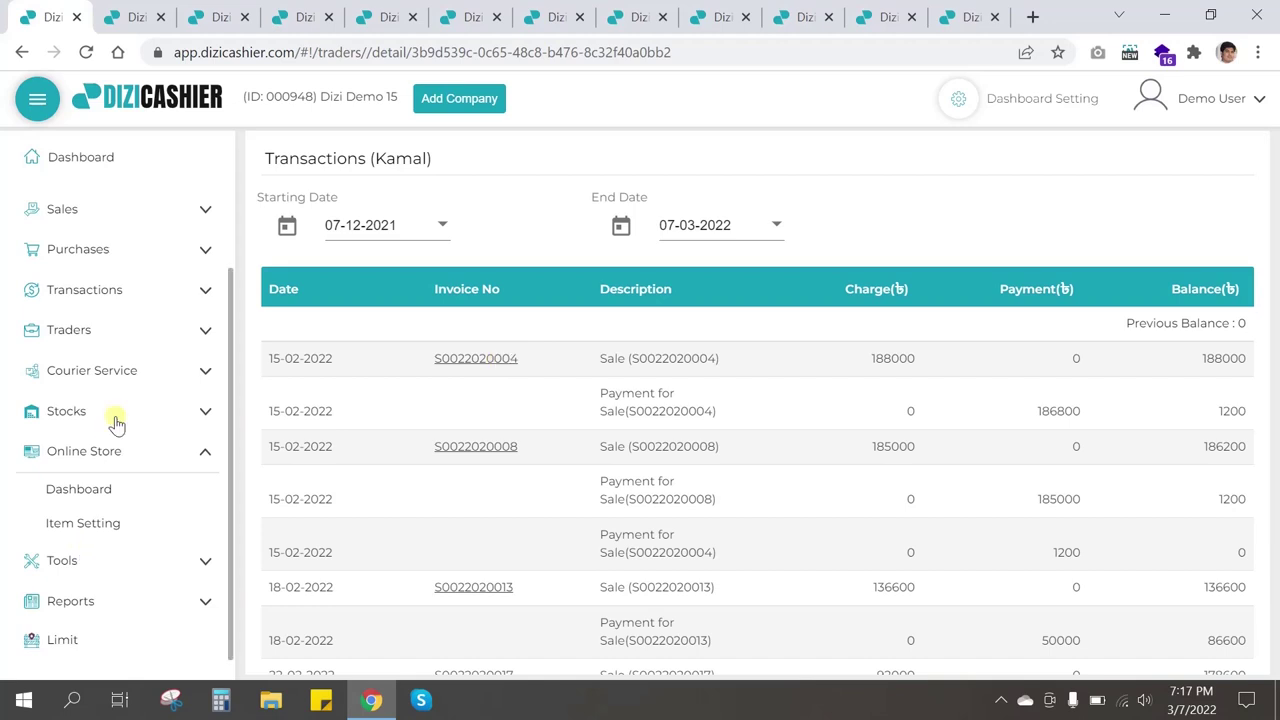
Open the account transaction details and check which accounts can be selected, keeping Petty Cash.
left_click(100, 330)
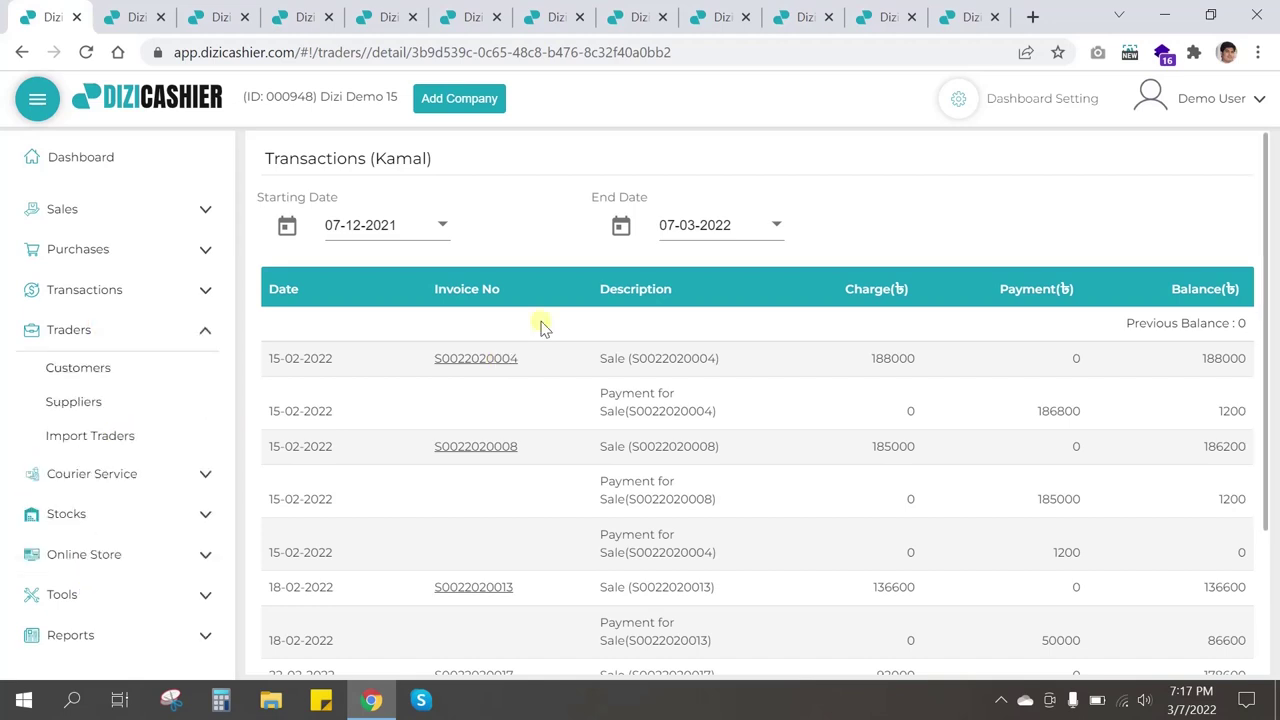
scroll(171, 325, "up", 2)
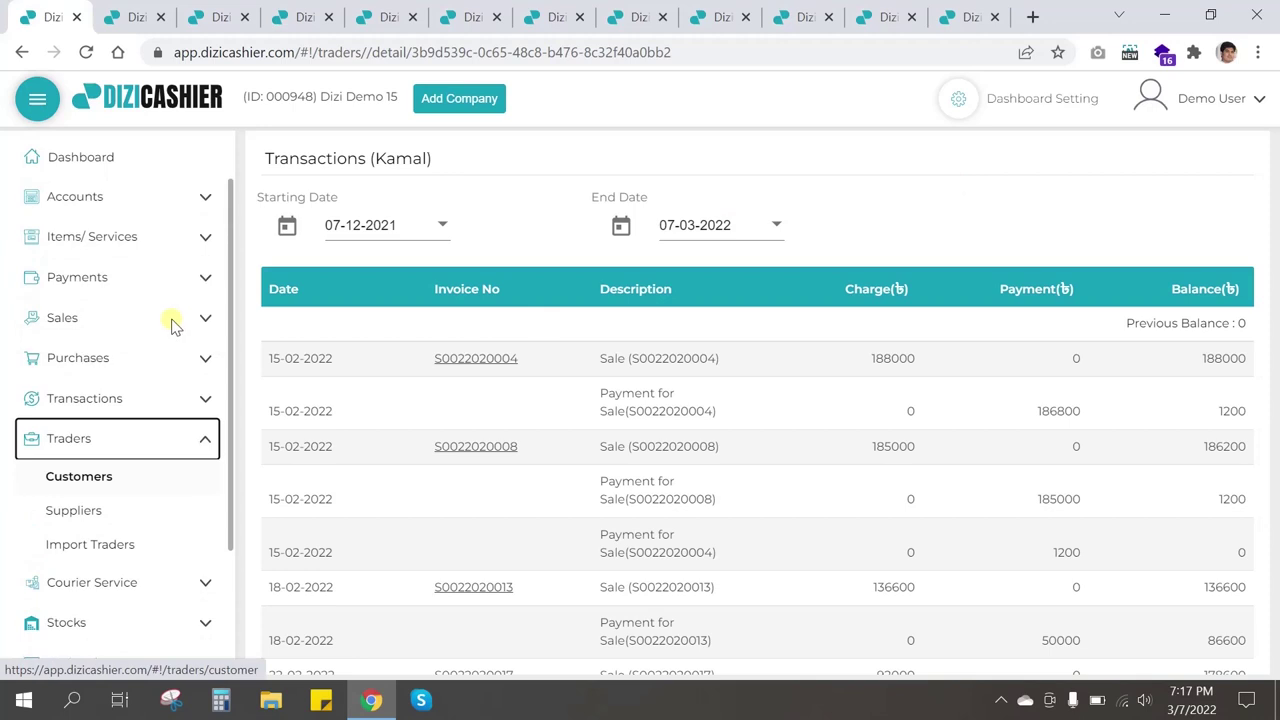
left_click(103, 200)
left_click(126, 268)
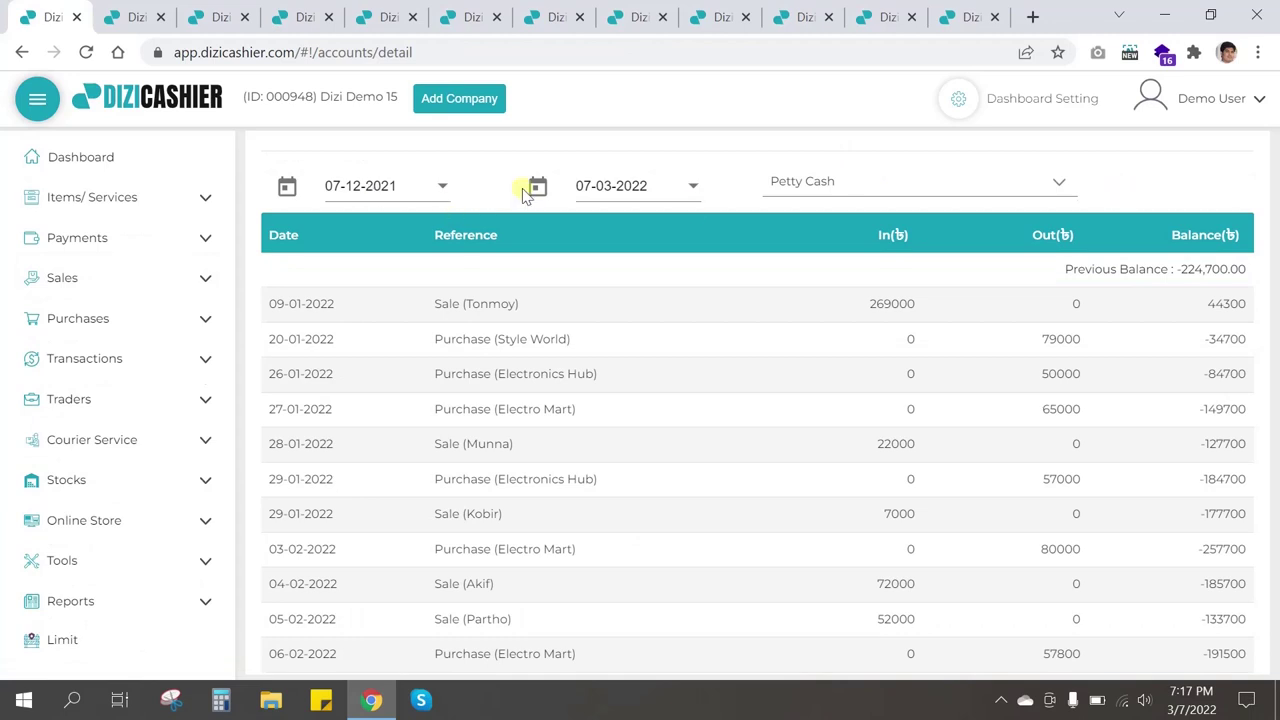
left_click(830, 194)
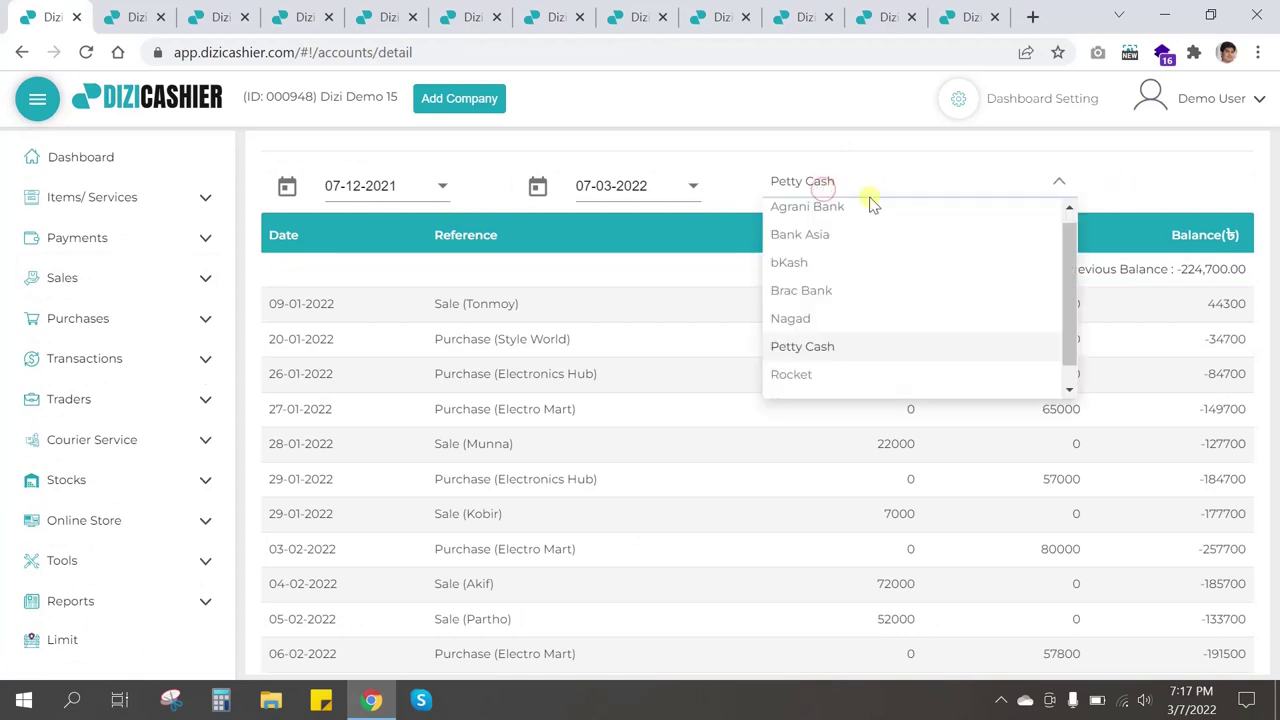
left_click(1143, 200)
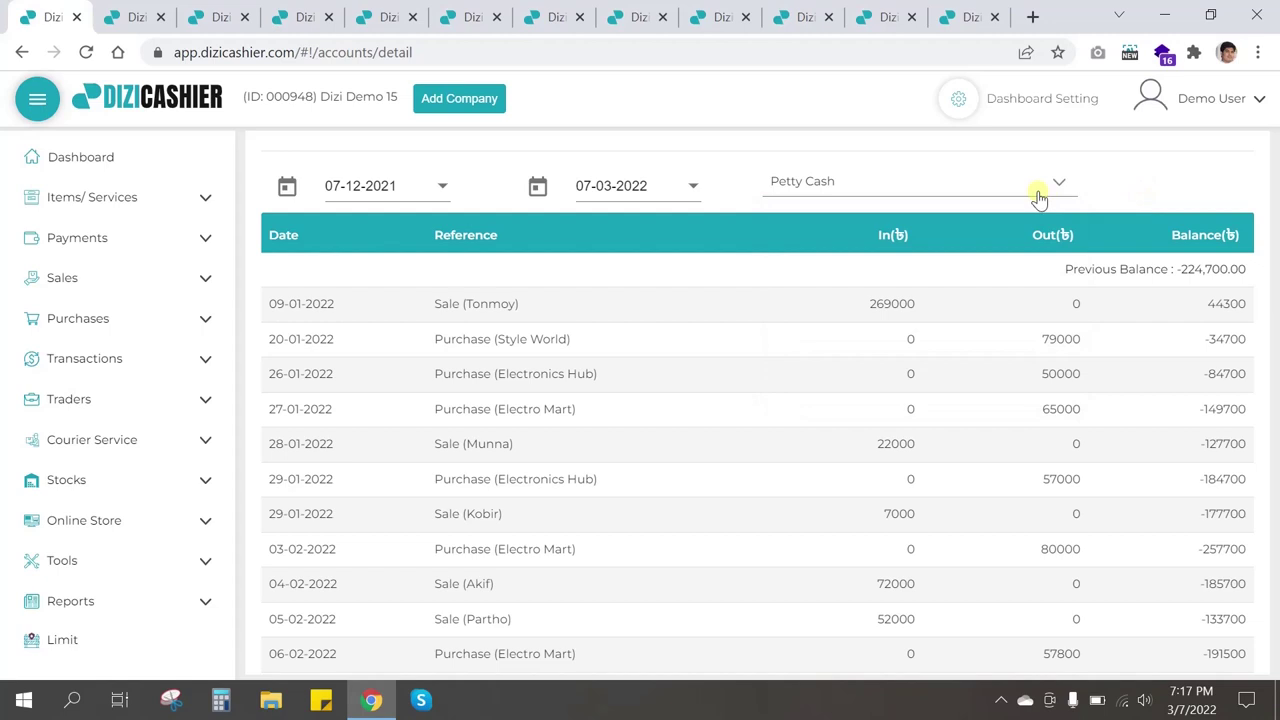
left_click(1039, 197)
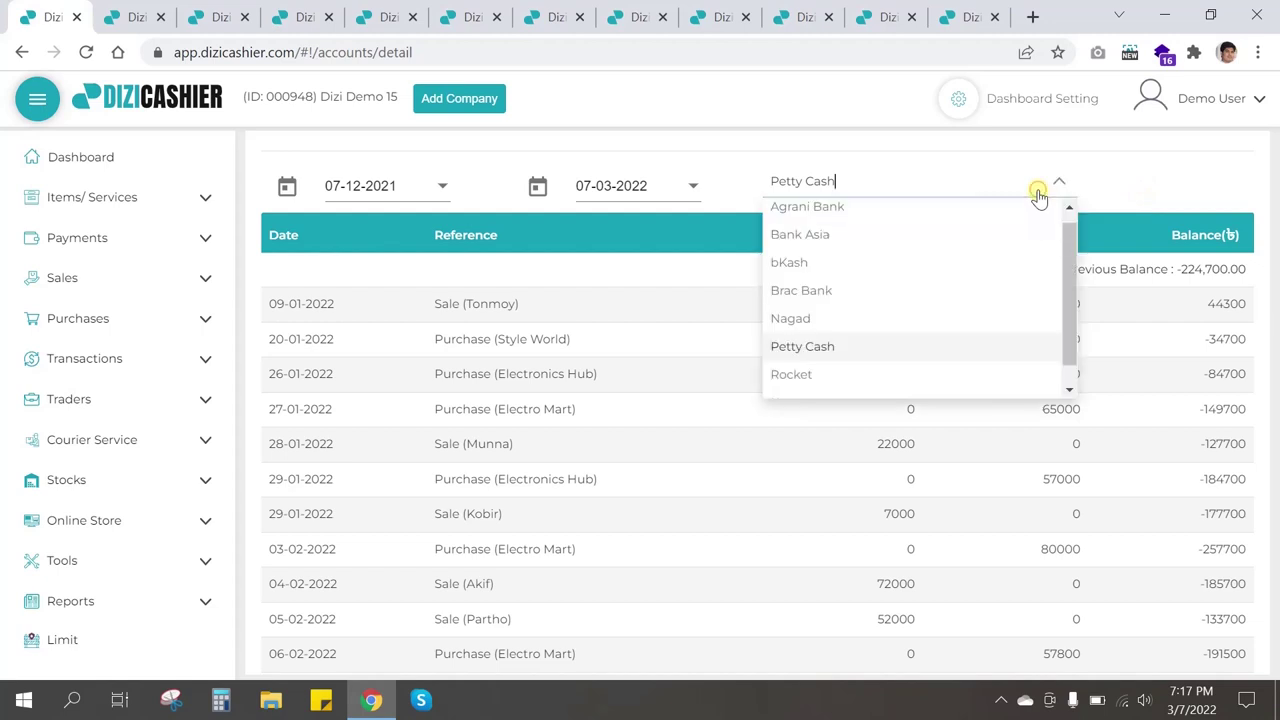
left_click(1157, 187)
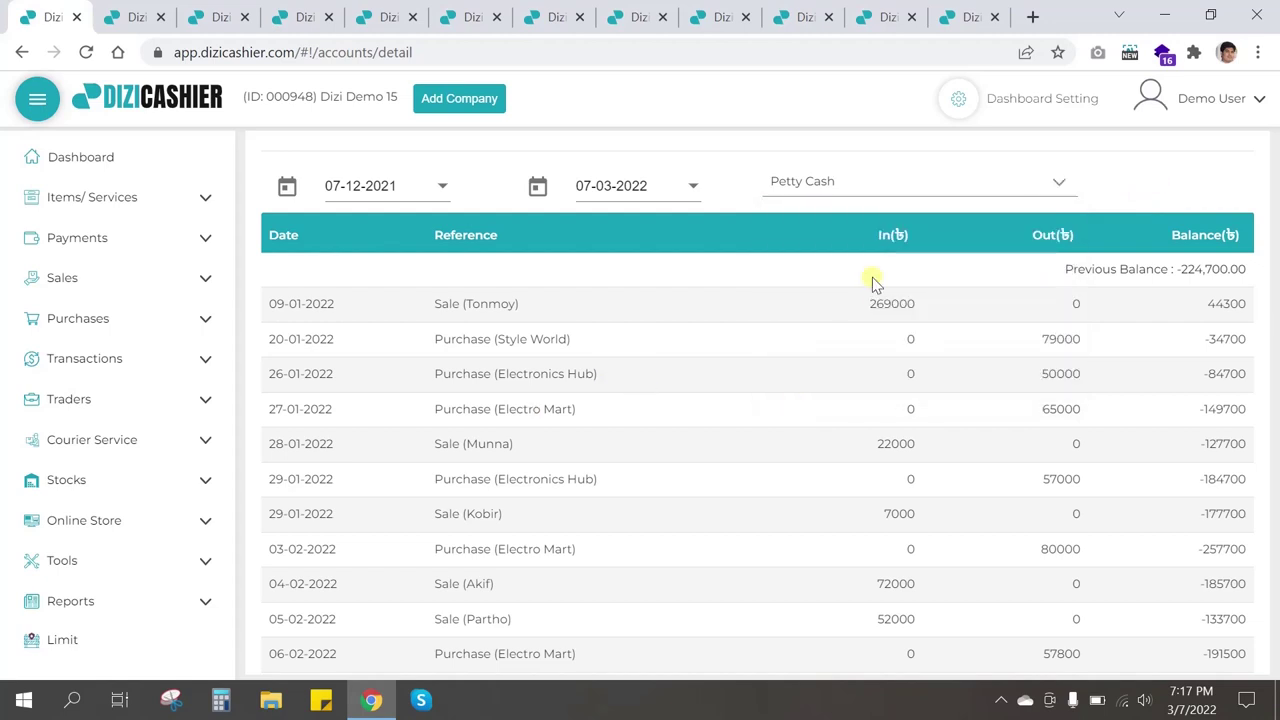
Look through the Petty Cash transactions from 09-01-2022 onward, covering the incoming and outgoing amounts and balances.
left_click_drag(870, 303, 890, 303)
scroll(905, 408, "down", 10)
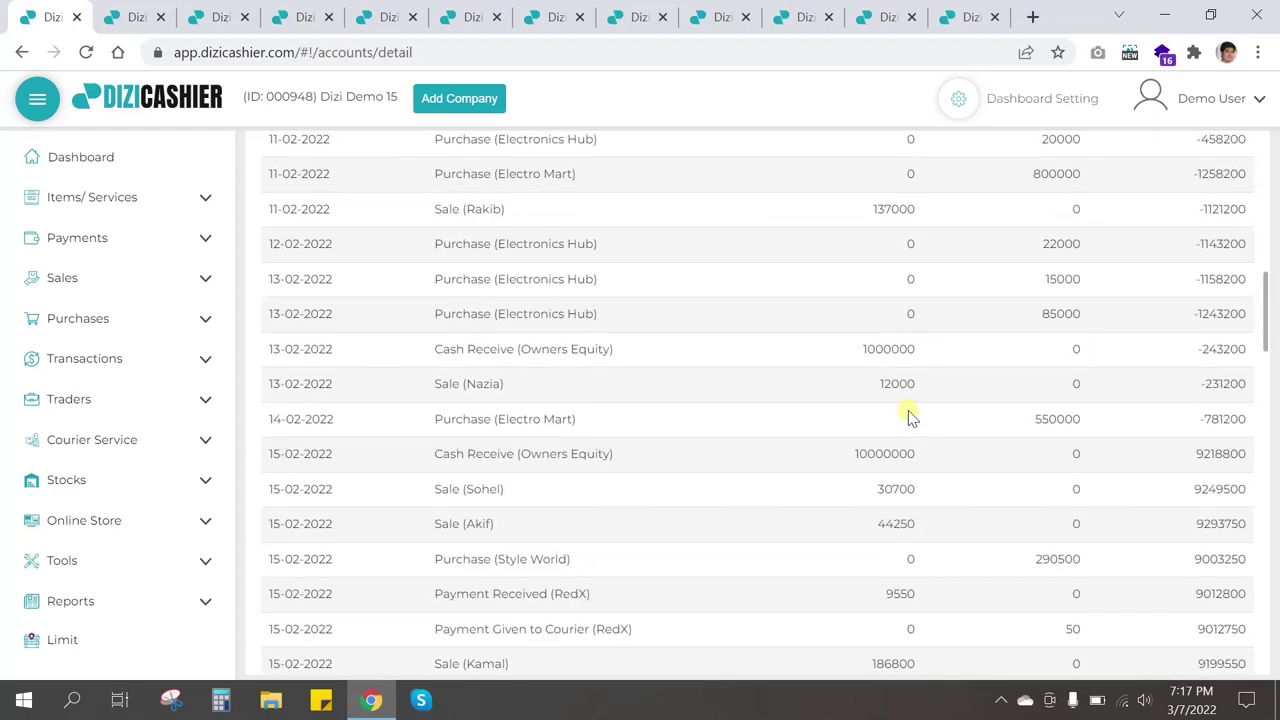
scroll(908, 416, "down", 3)
scroll(905, 425, "up", 12)
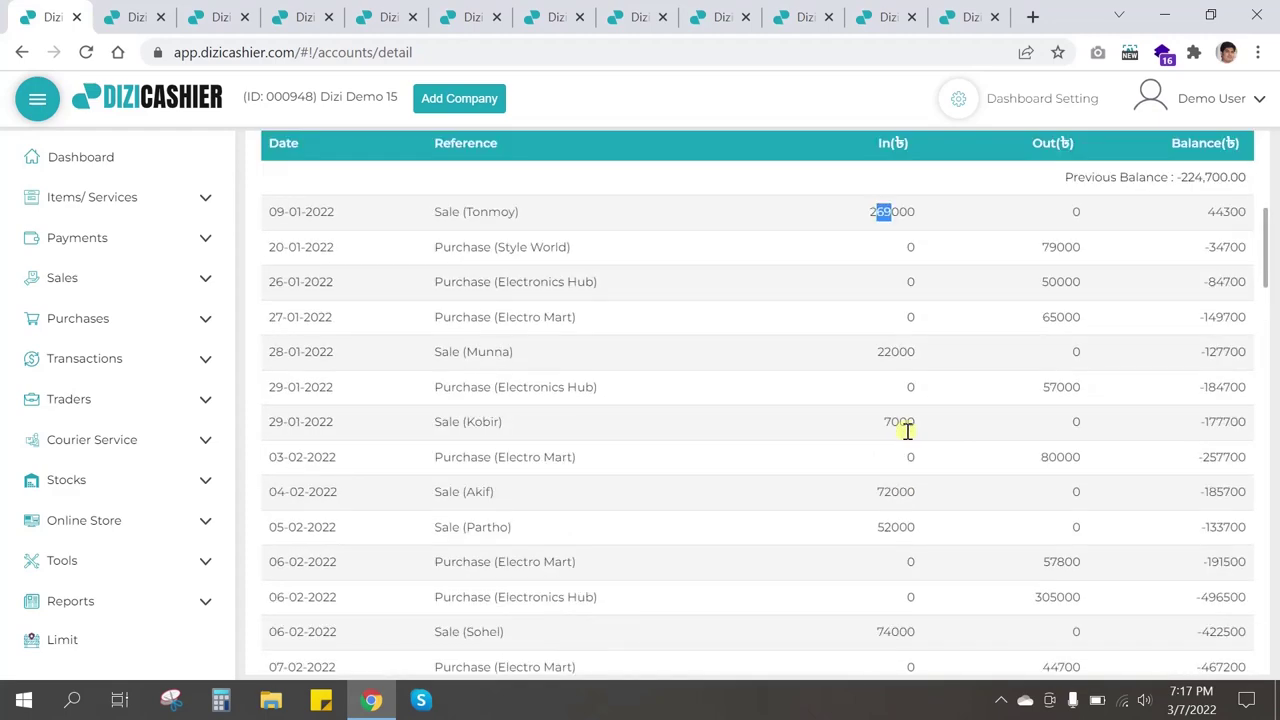
scroll(905, 430, "up", 1)
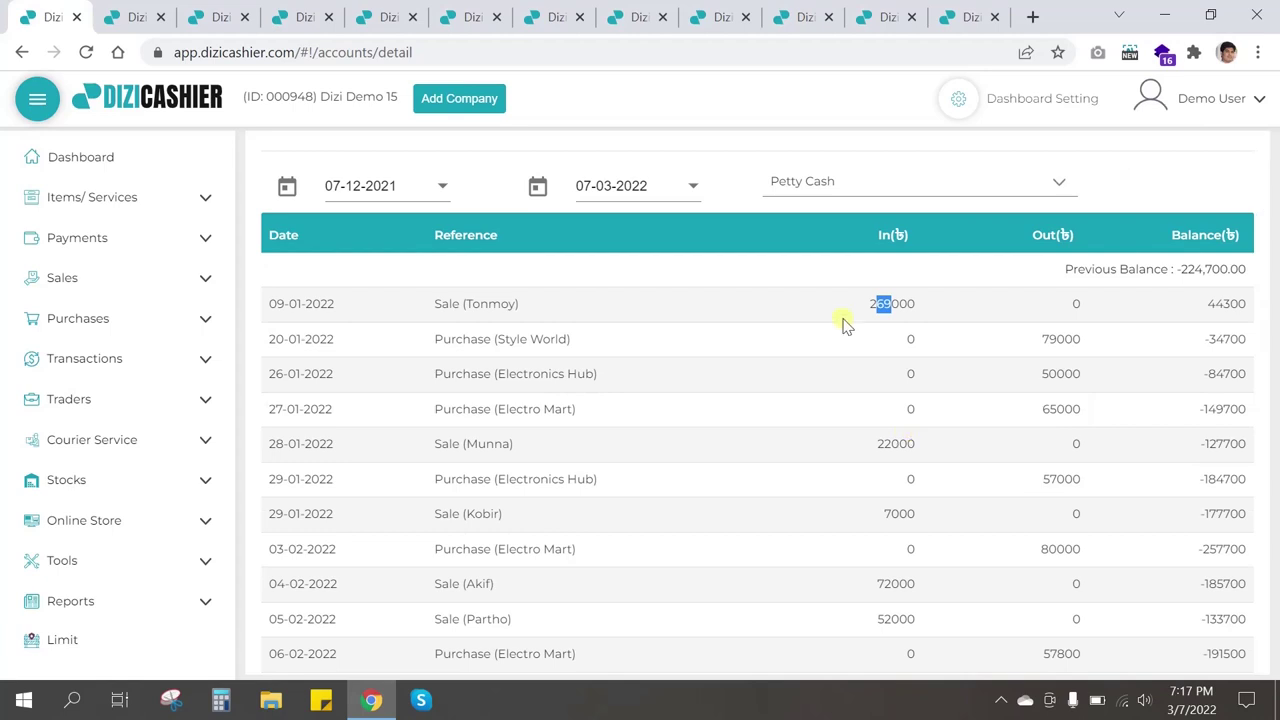
scroll(551, 421, "down", 5)
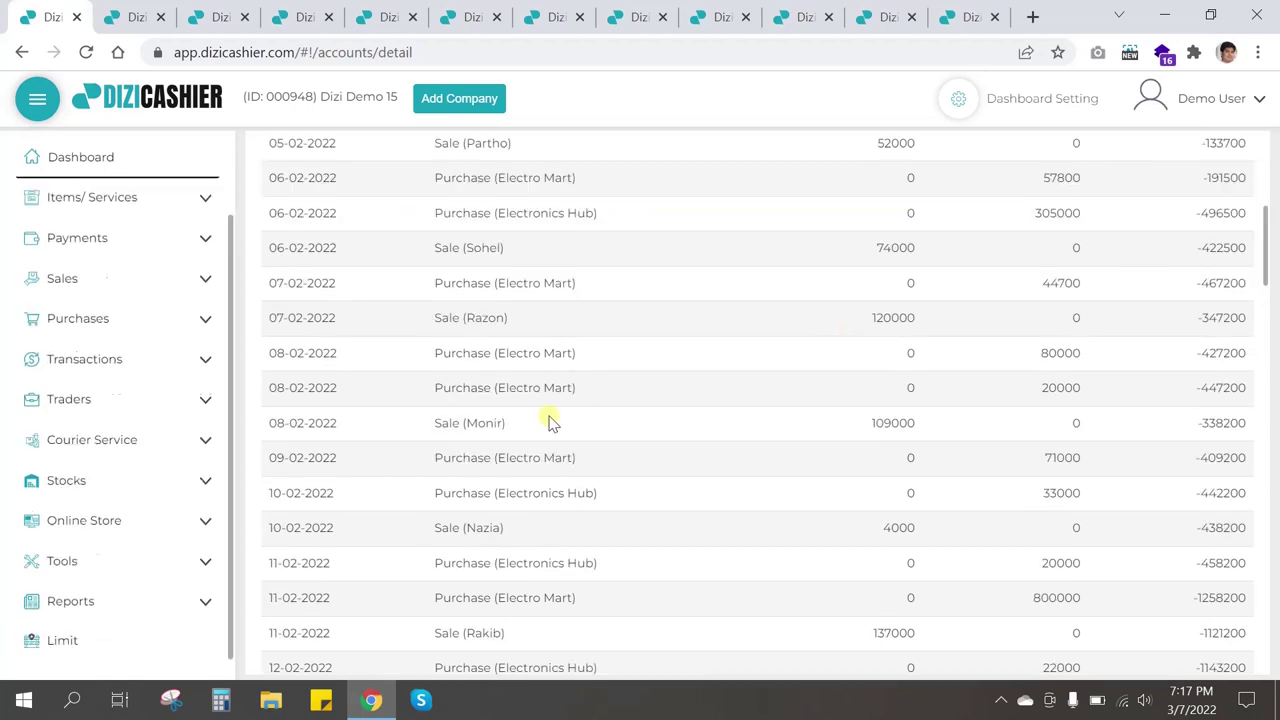
Open the Courier Service List, view the new payment form for RedX with its outstanding invoices and close it without saving.
left_click(135, 445)
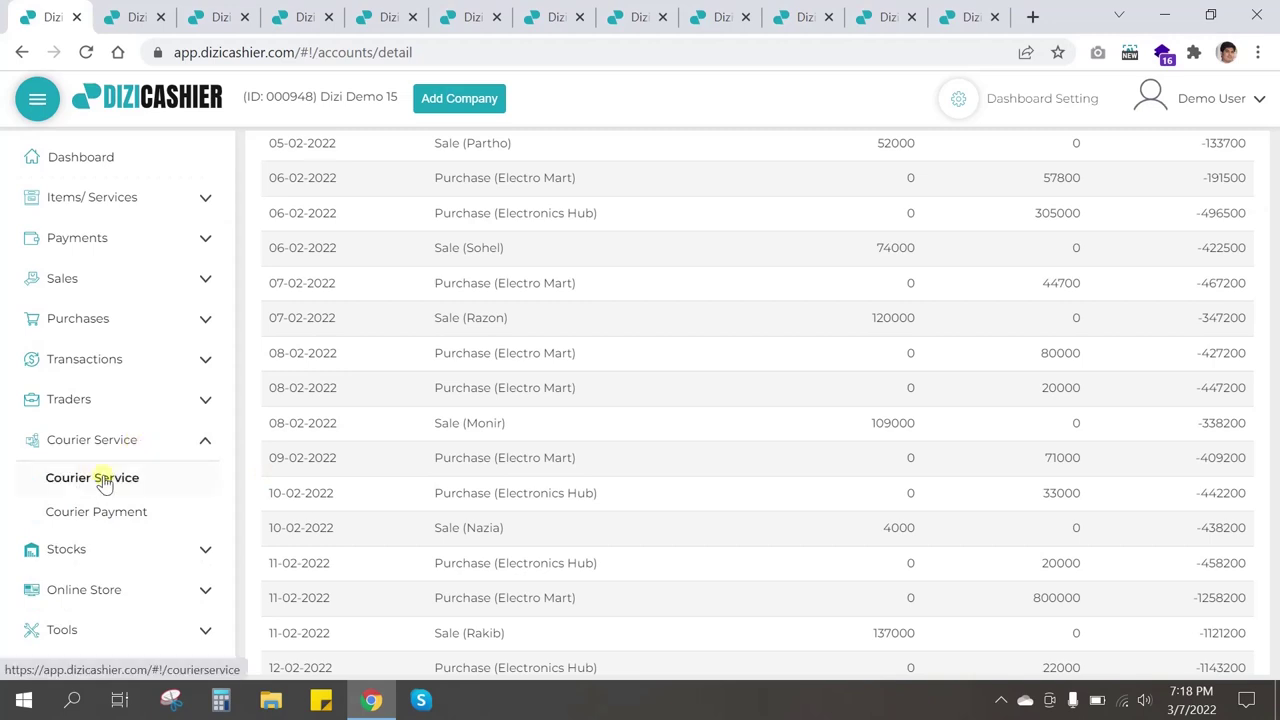
left_click(100, 478)
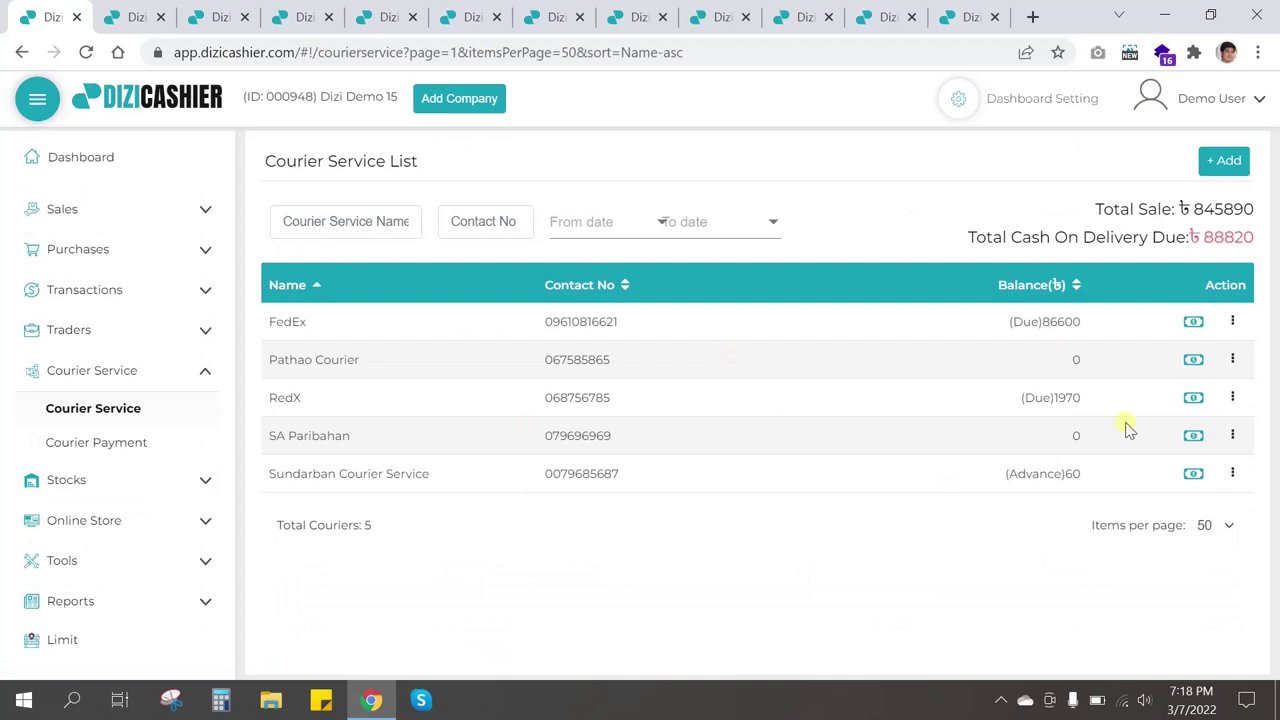
left_click(1192, 399)
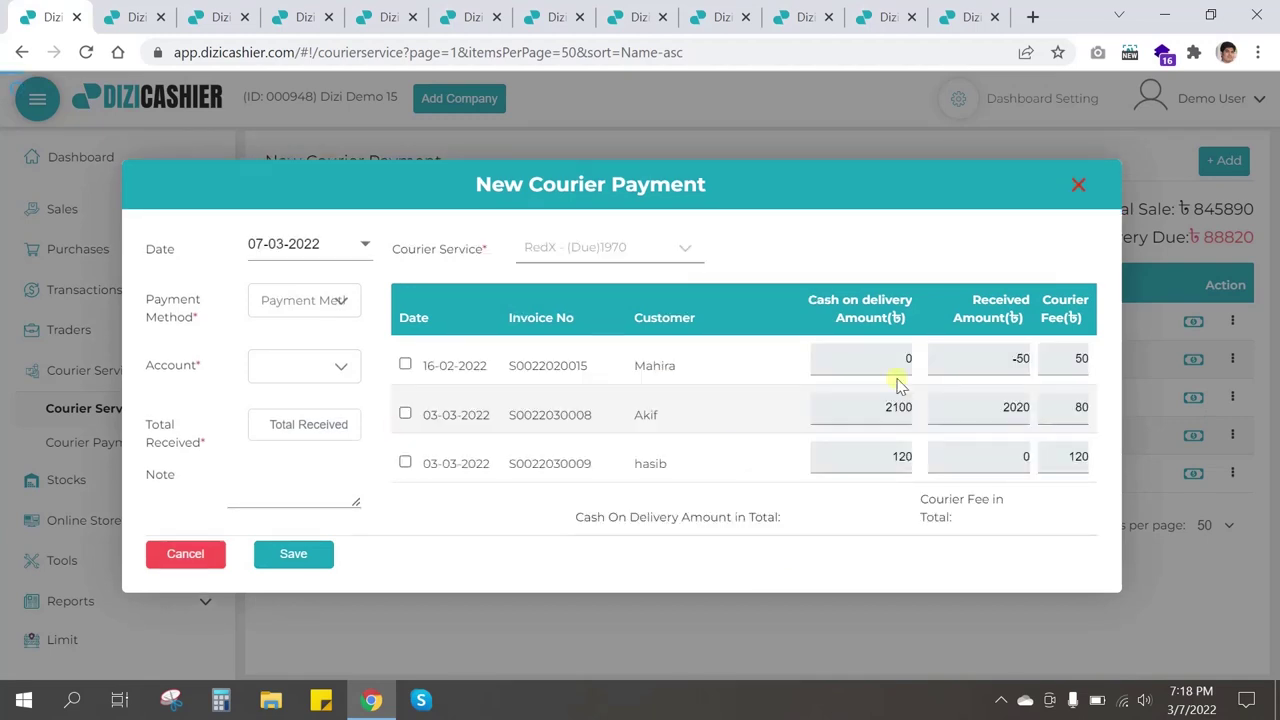
left_click(1078, 182)
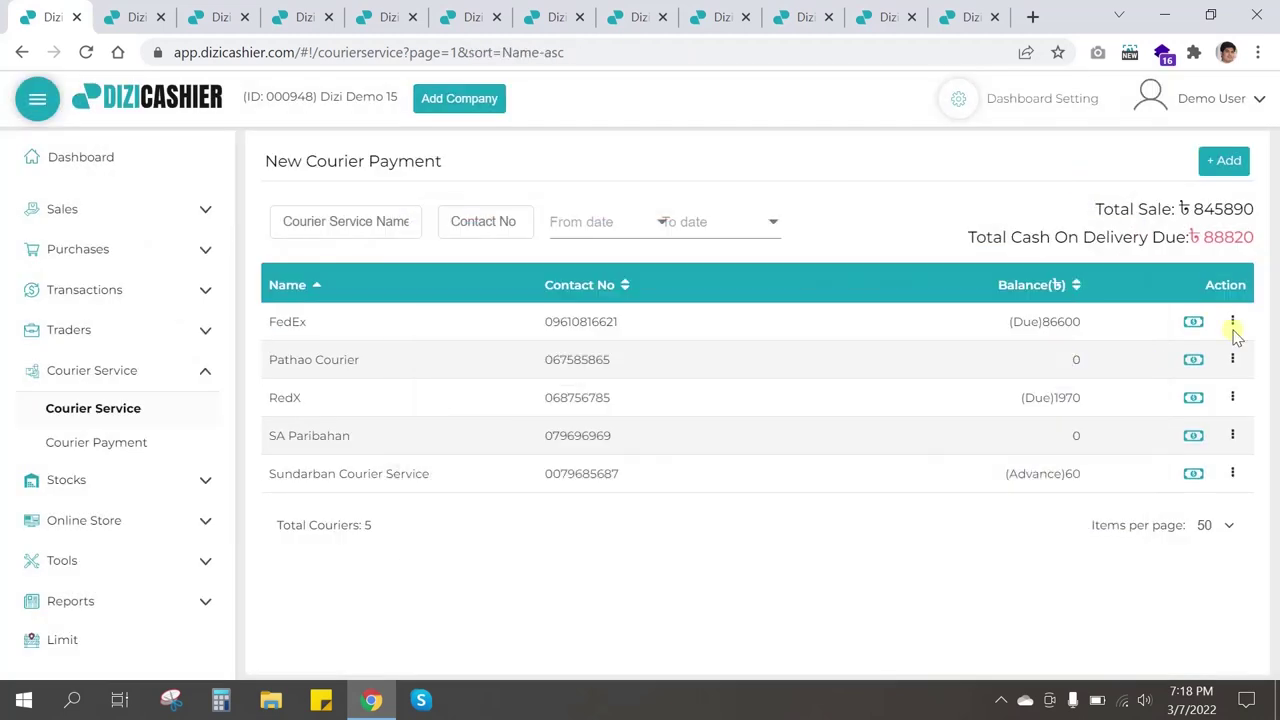
Open the transaction details of RedX and look through the charges, courier fees, payments and balances.
left_click(1232, 397)
left_click(1162, 485)
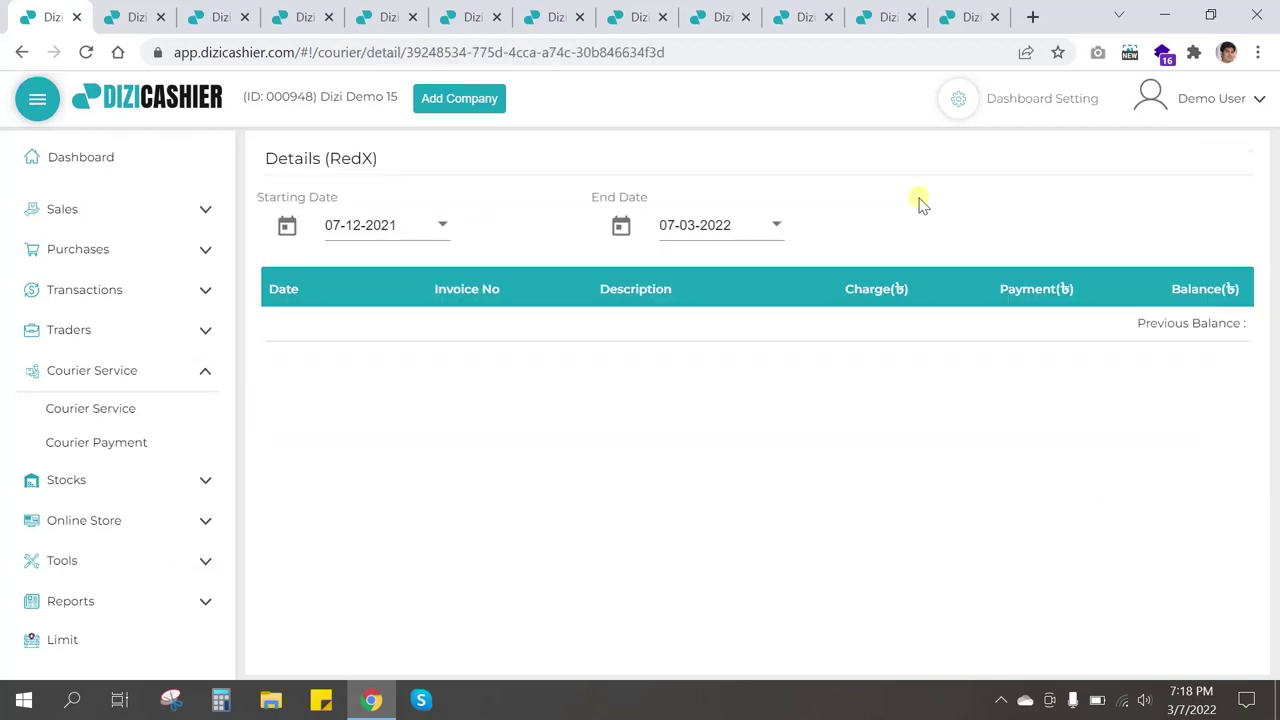
scroll(926, 397, "down", 5)
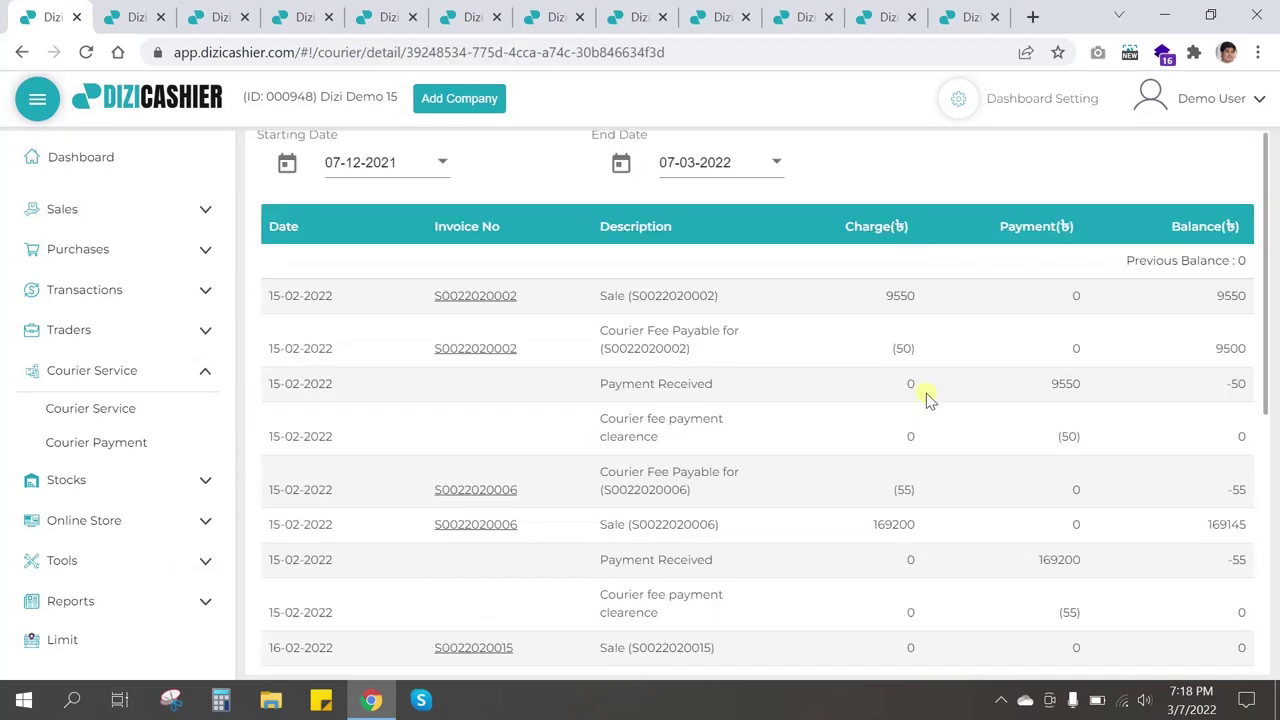
scroll(900, 450, "up", 5)
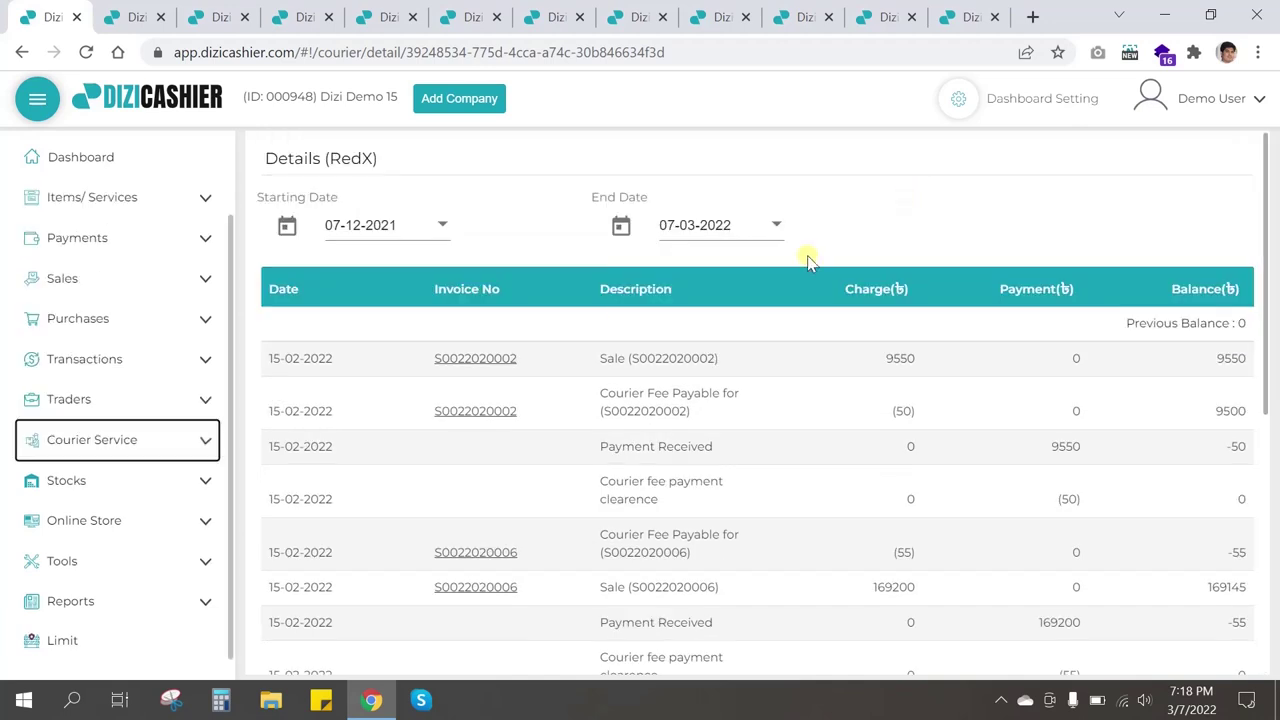
Open the Stock List and look through the in-hand quantities and weighted average costs of the items.
left_click(145, 488)
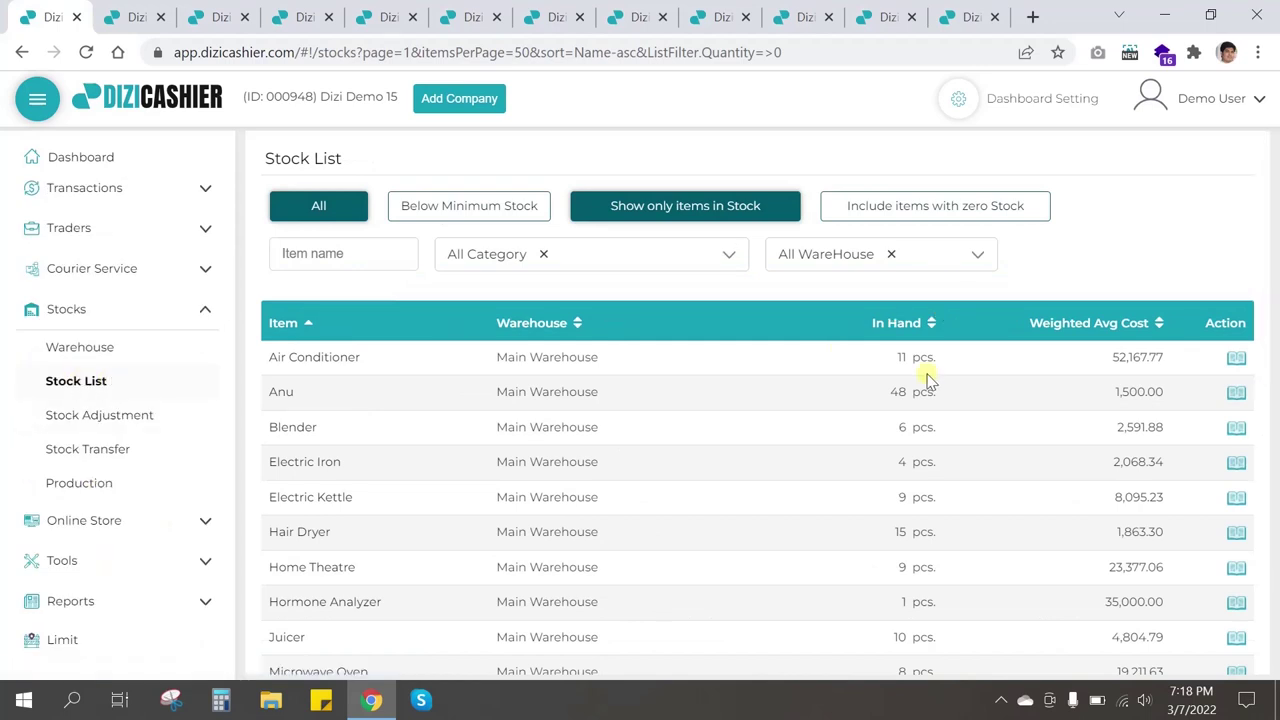
scroll(928, 380, "down", 1)
scroll(888, 415, "up", 1)
Open the stock transactions of the Air Conditioner, look through its sales and purchase history and return to the Stock List.
left_click(1237, 360)
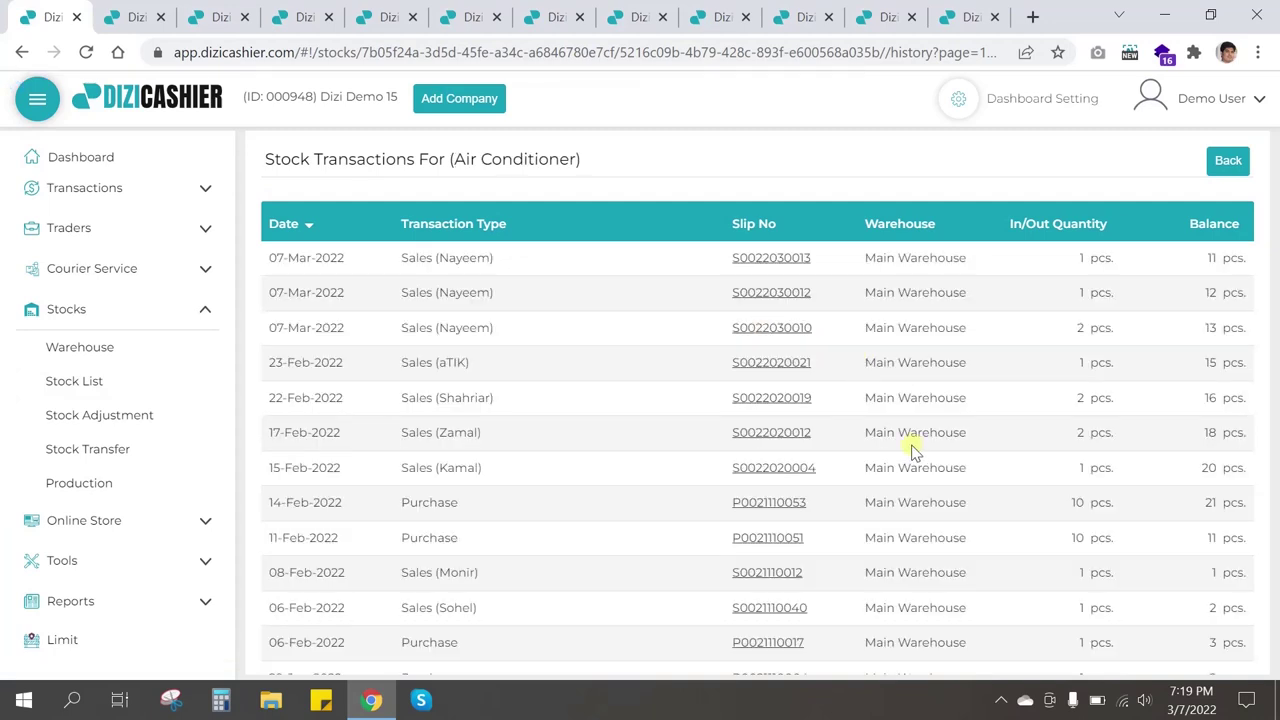
scroll(916, 450, "down", 3)
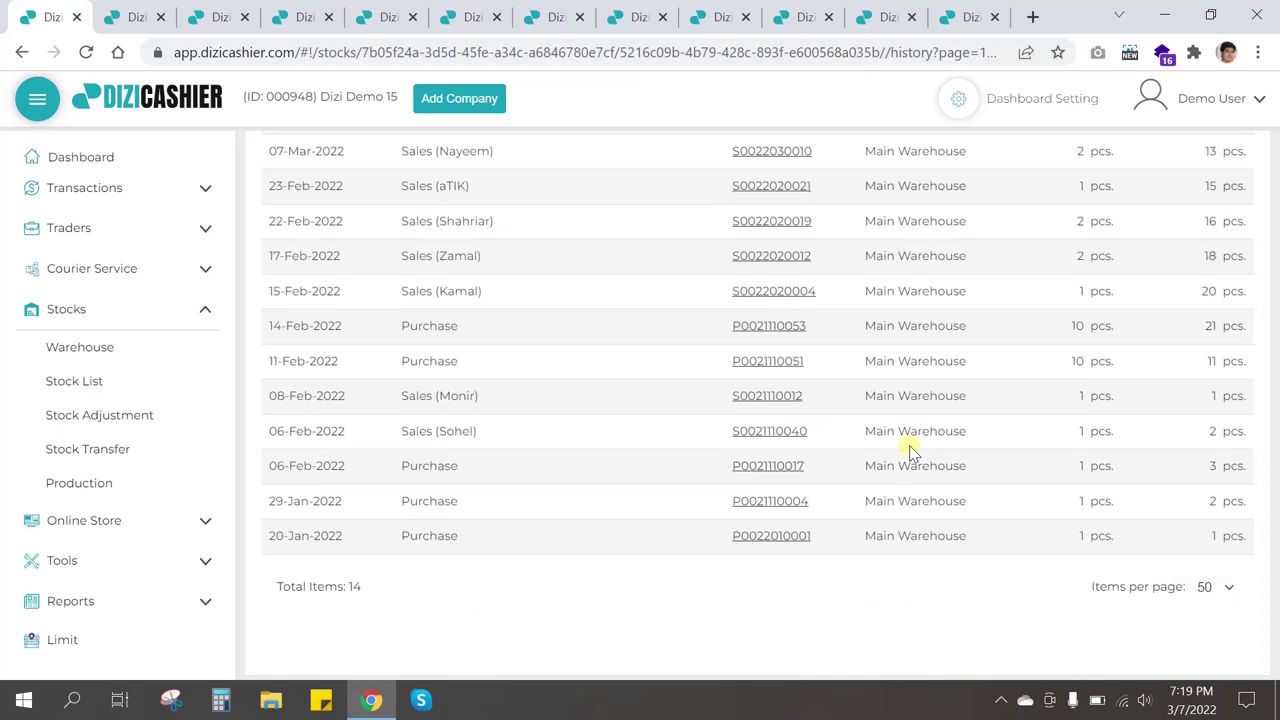
scroll(714, 460, "up", 3)
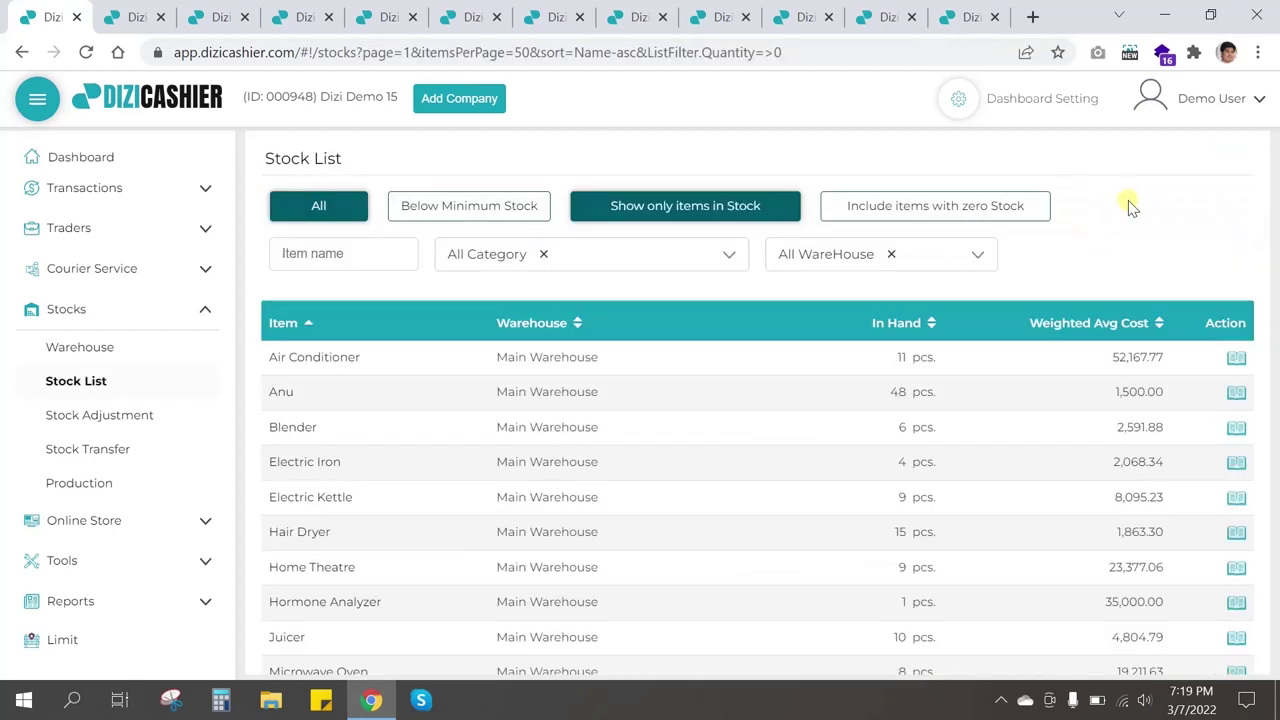
Open the Online Store dashboard and look through the store details, item categories, listed products and prices.
left_click(204, 316)
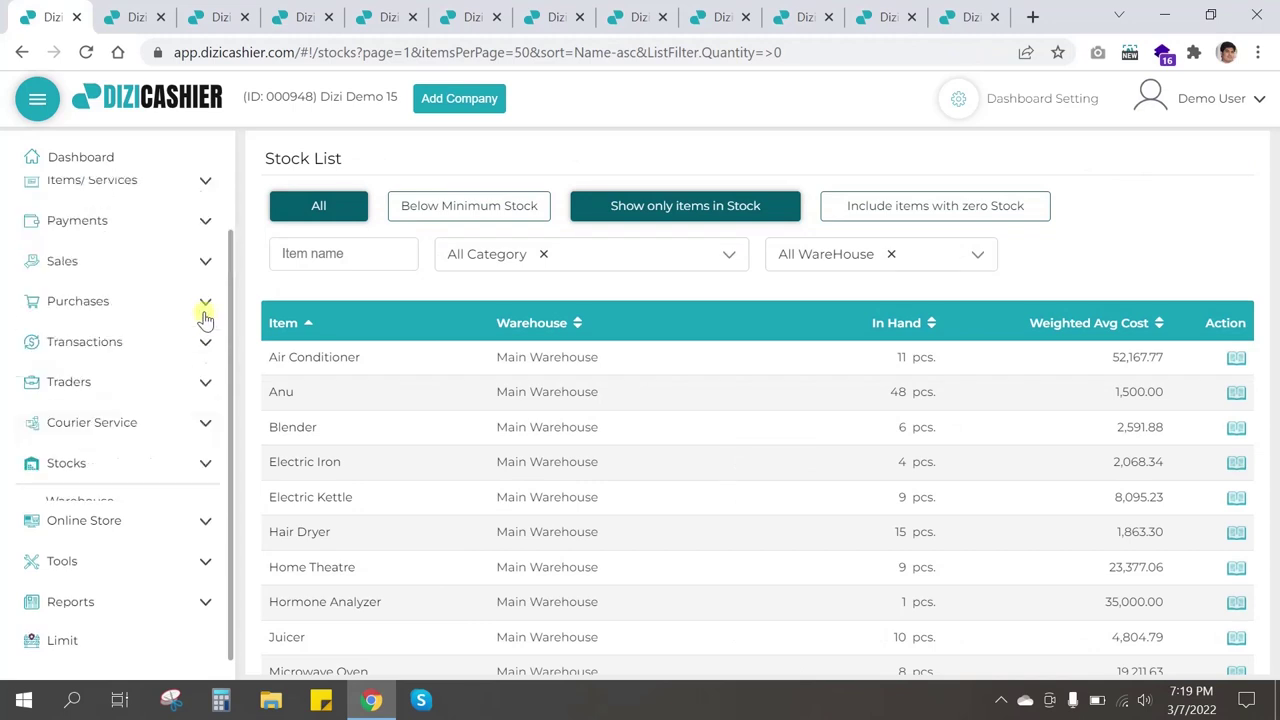
left_click(125, 526)
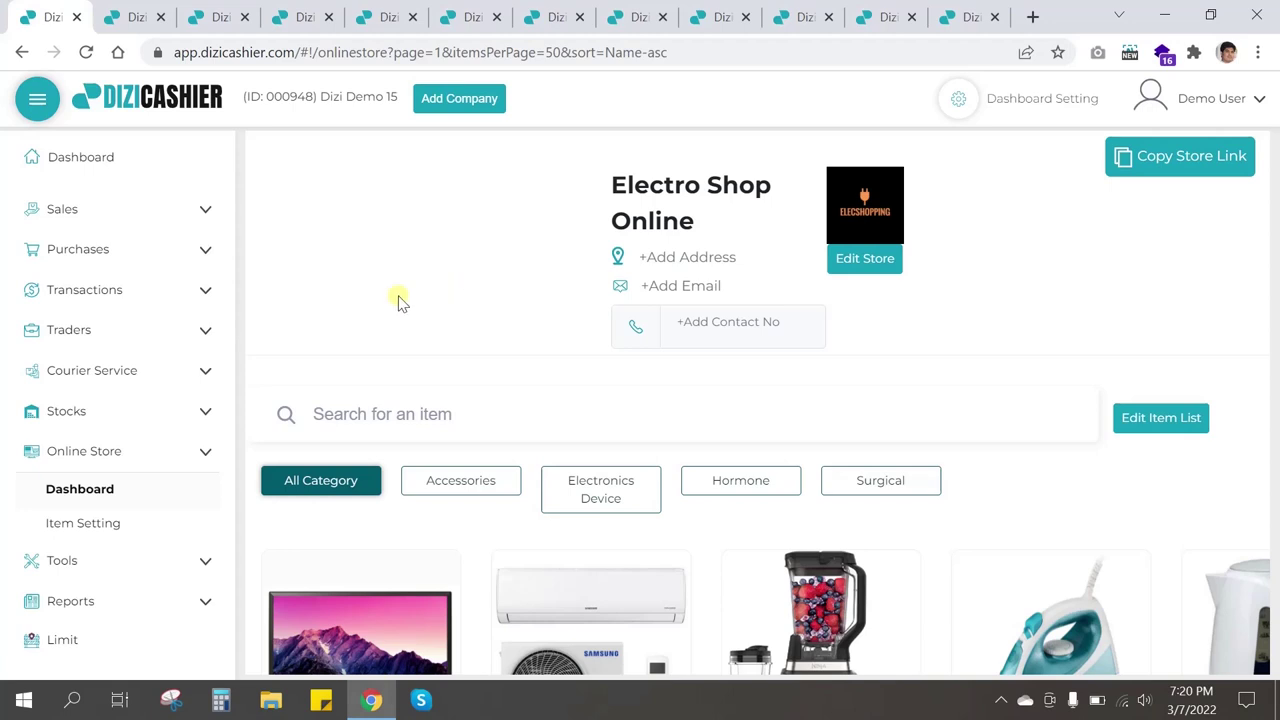
scroll(443, 343, "down", 1)
scroll(445, 345, "up", 1)
scroll(445, 345, "down", 3)
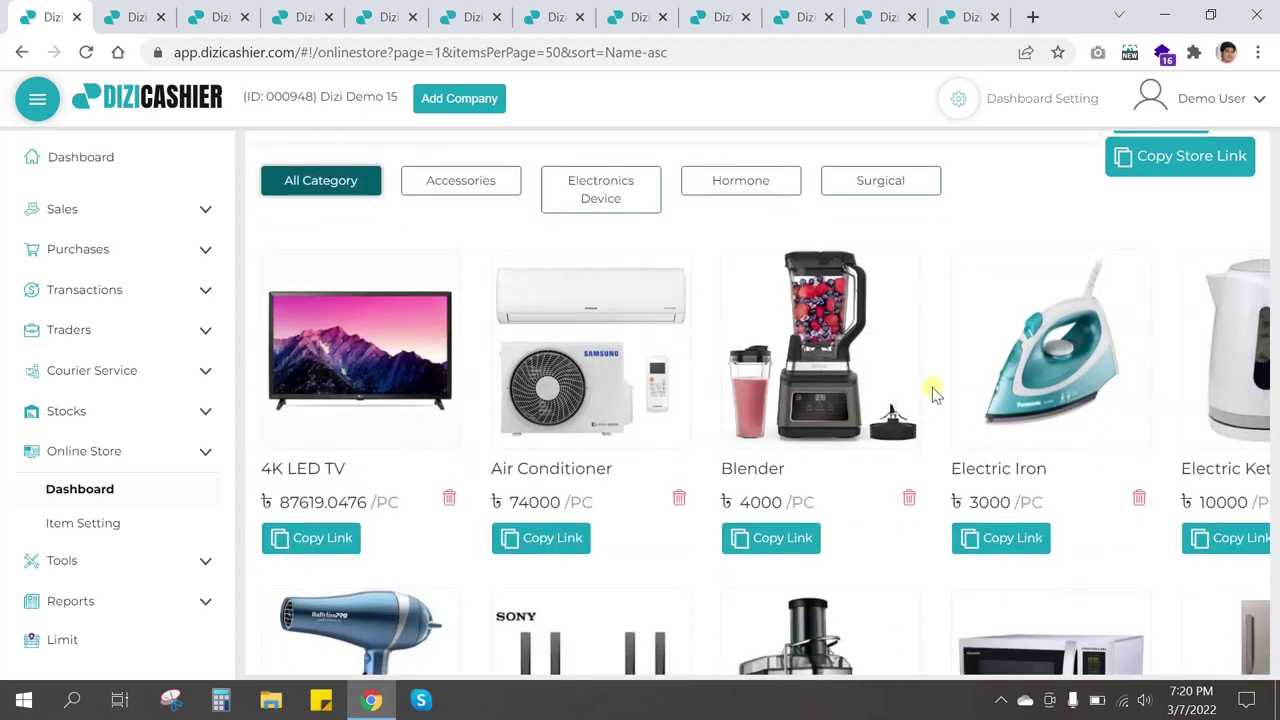
scroll(930, 390, "up", 3)
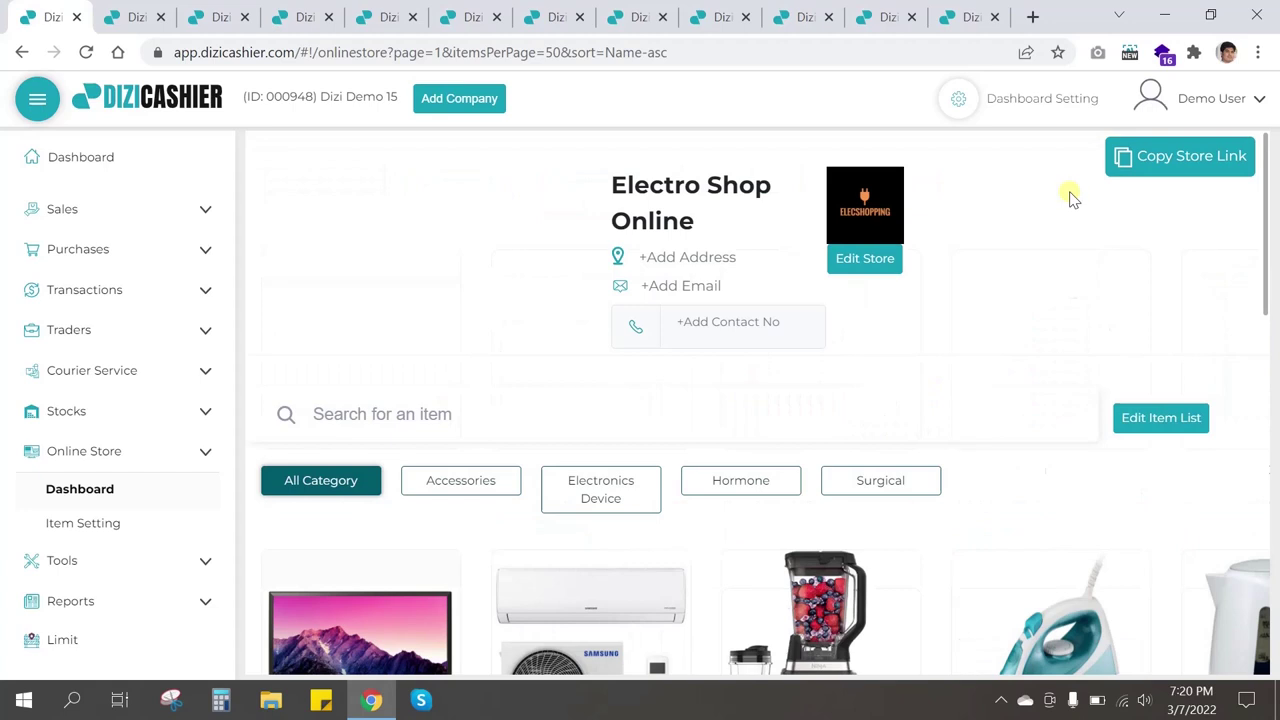